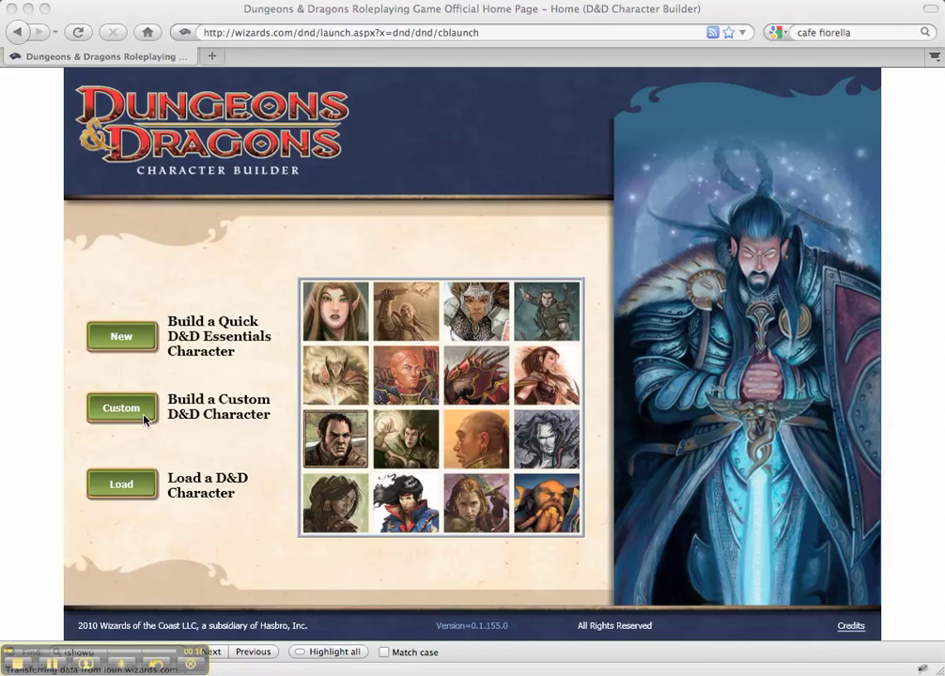
Start a custom level 1 character in the D&D Home Campaign setting with the controller play style
click(145, 419)
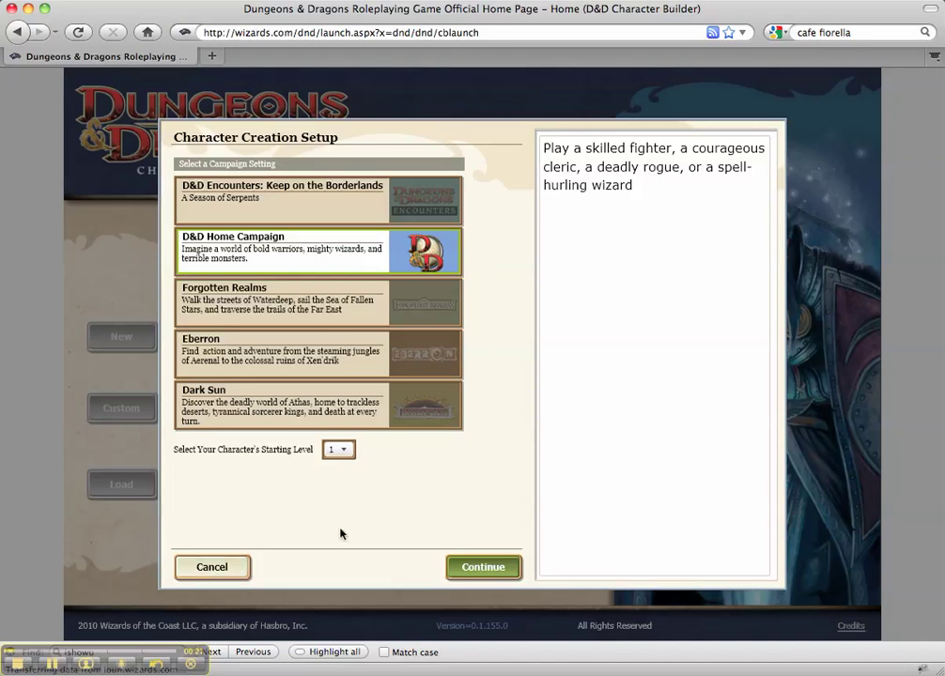
click(492, 572)
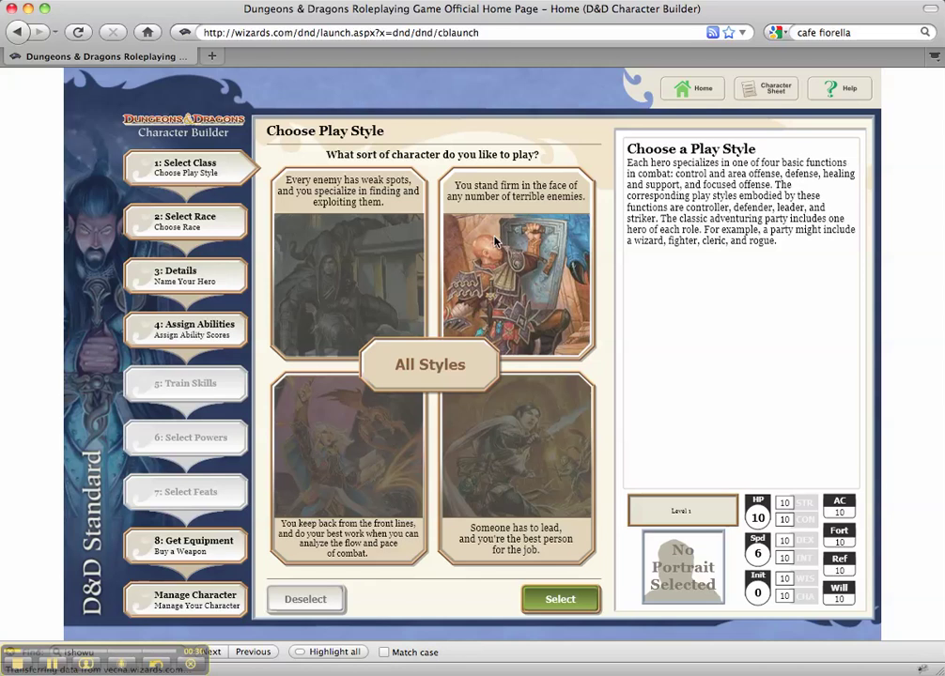
click(315, 459)
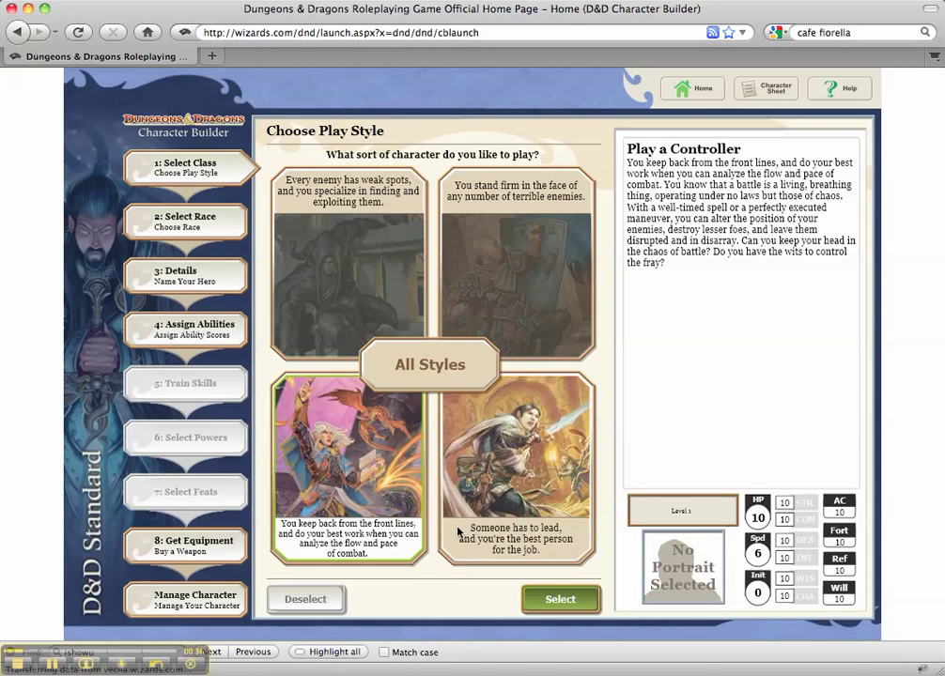
click(584, 610)
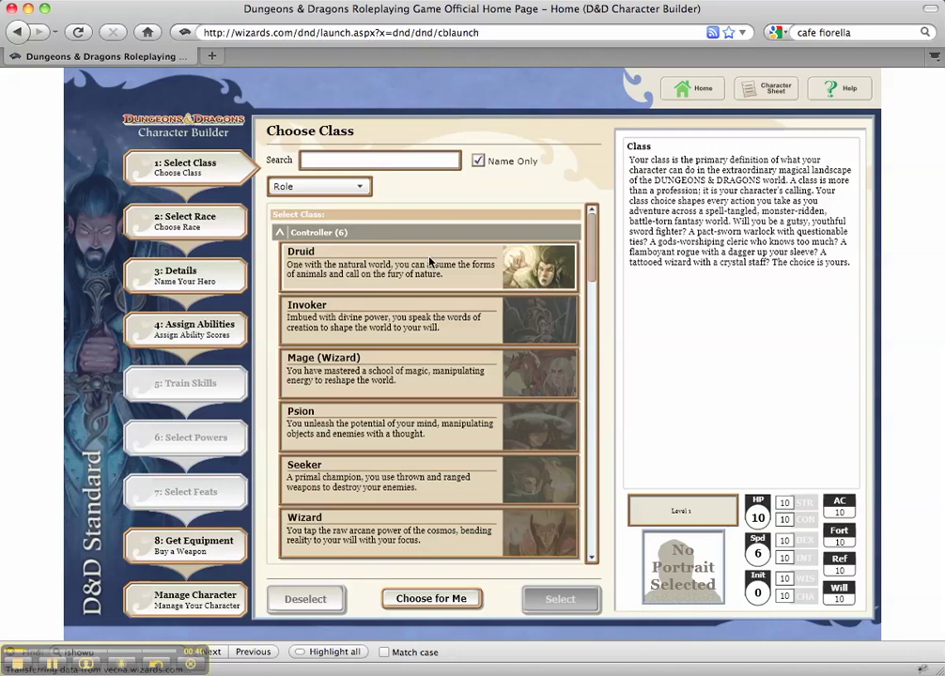
Choose Druid as the character's class and Guardian Druid as its build
click(431, 264)
click(552, 600)
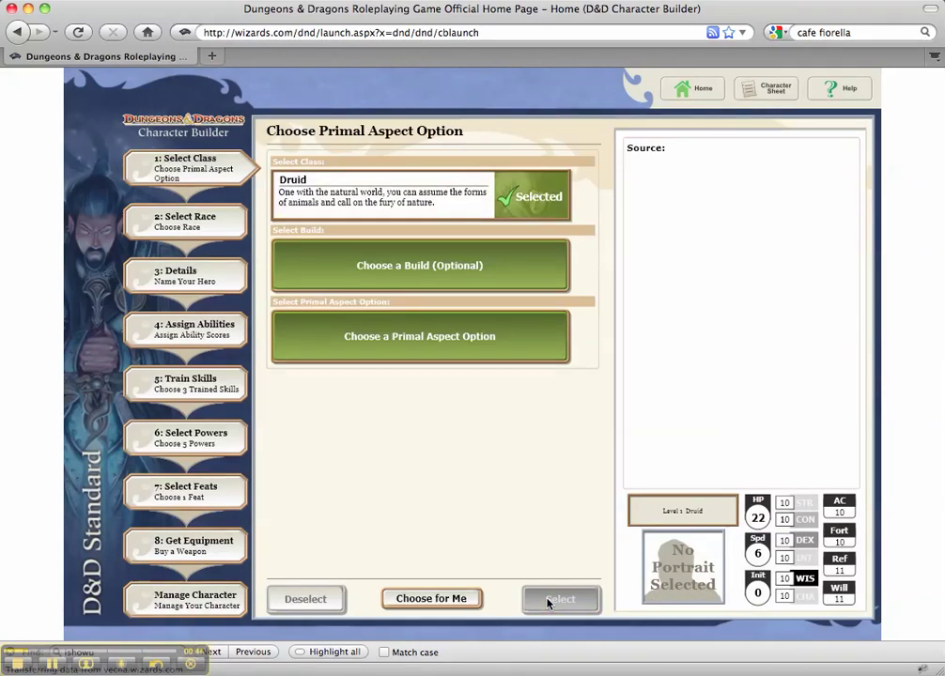
click(423, 265)
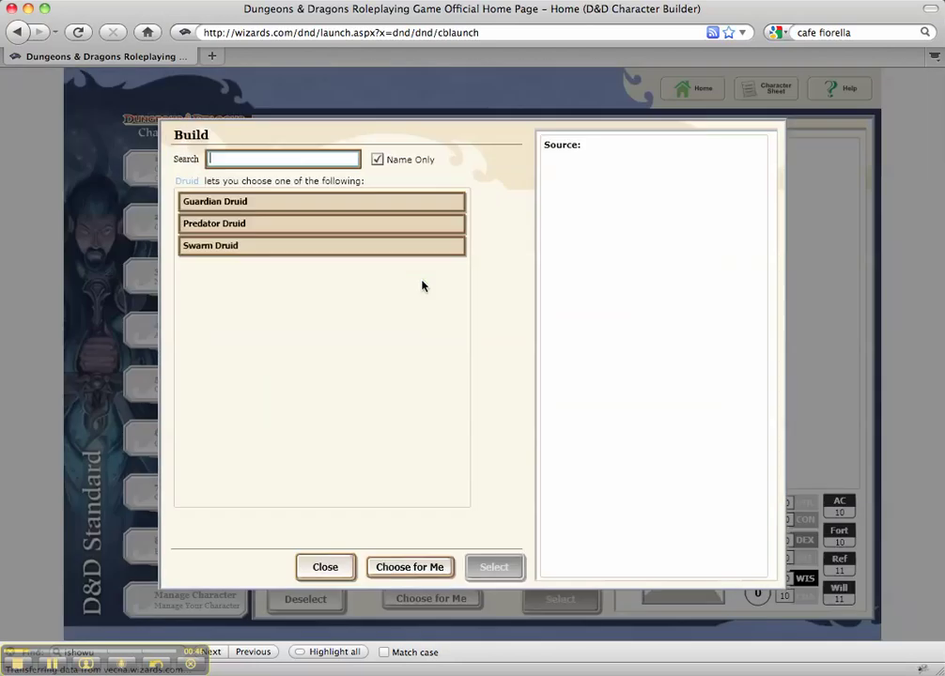
click(329, 203)
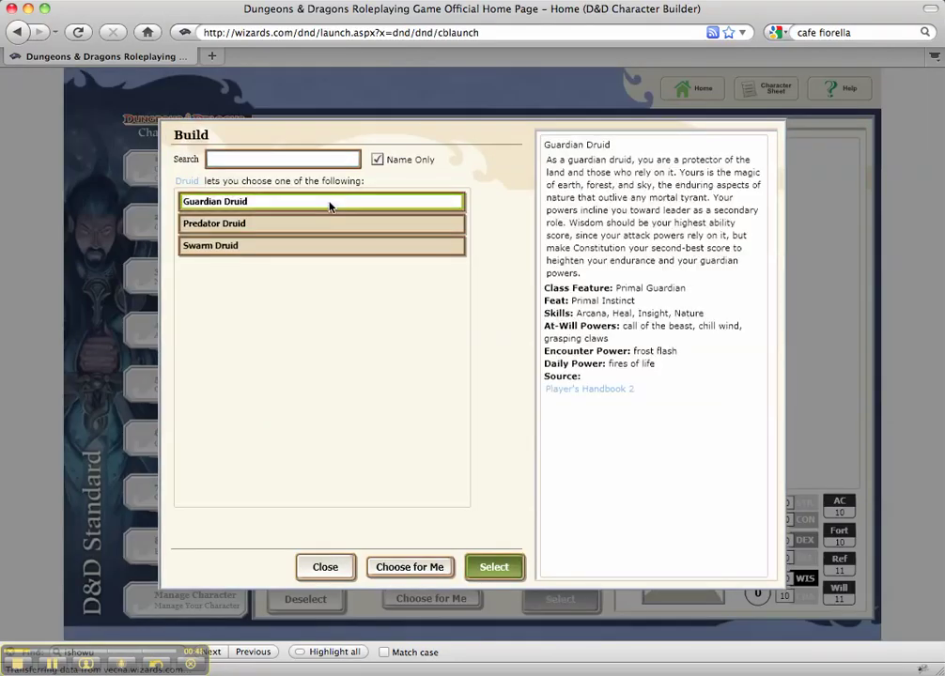
click(494, 567)
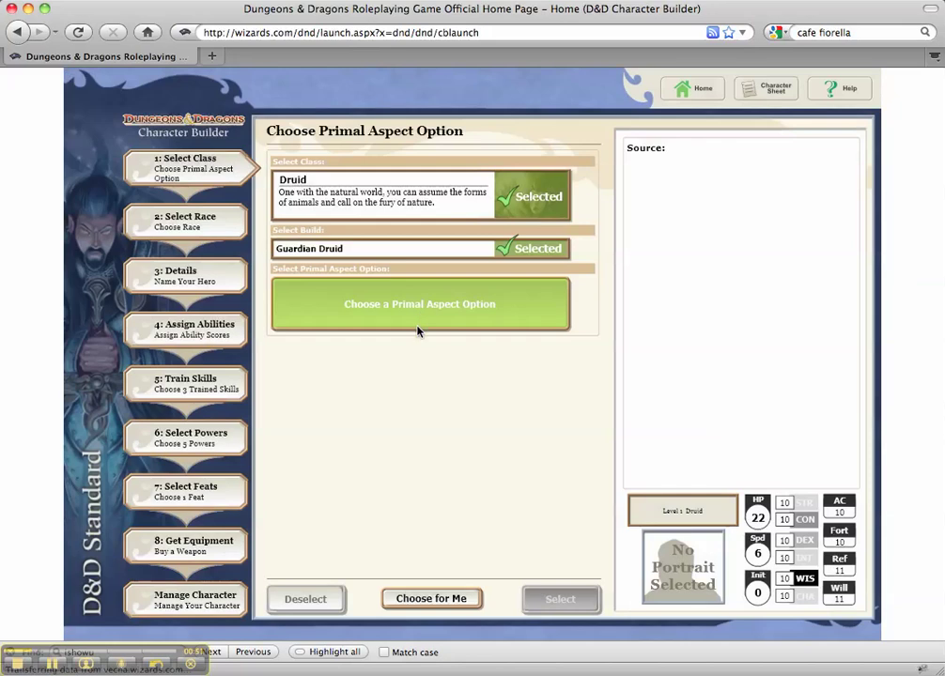
Set the druid's primal aspect option to Primal Guardian and complete the class selection
click(416, 329)
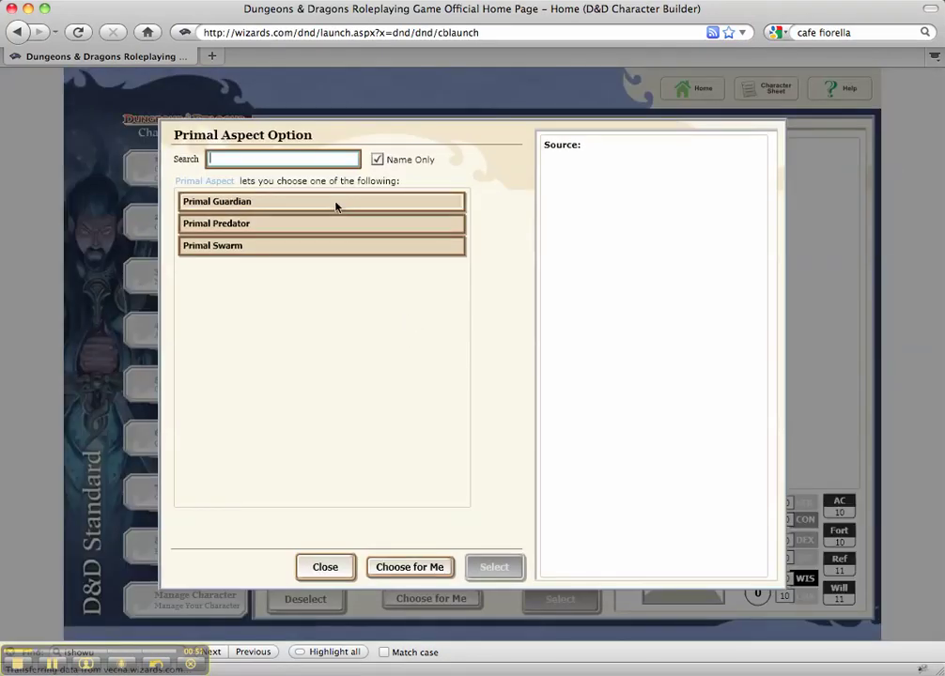
click(335, 209)
click(505, 569)
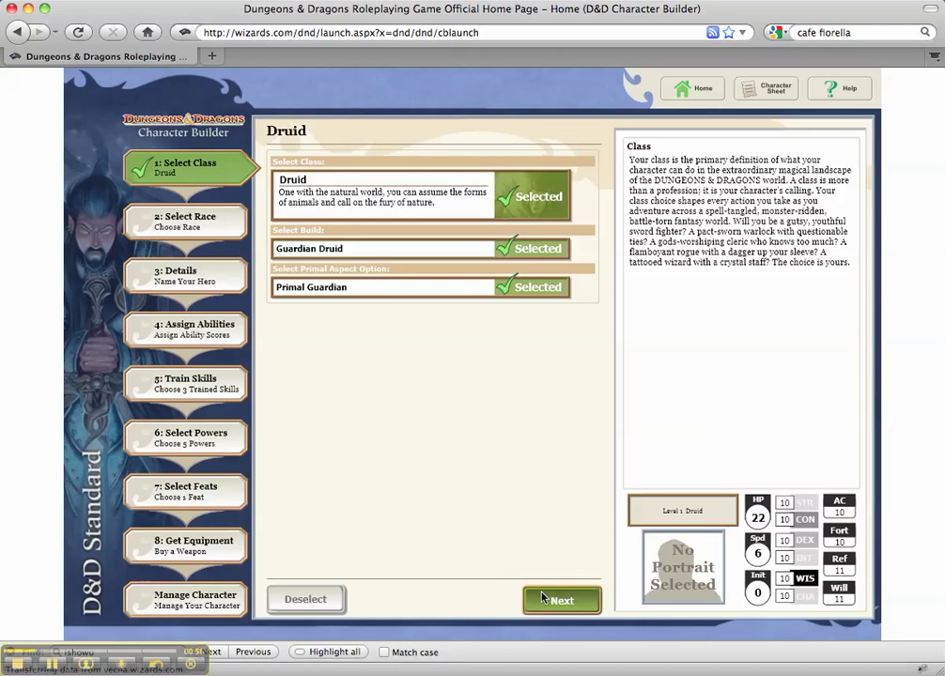
click(542, 598)
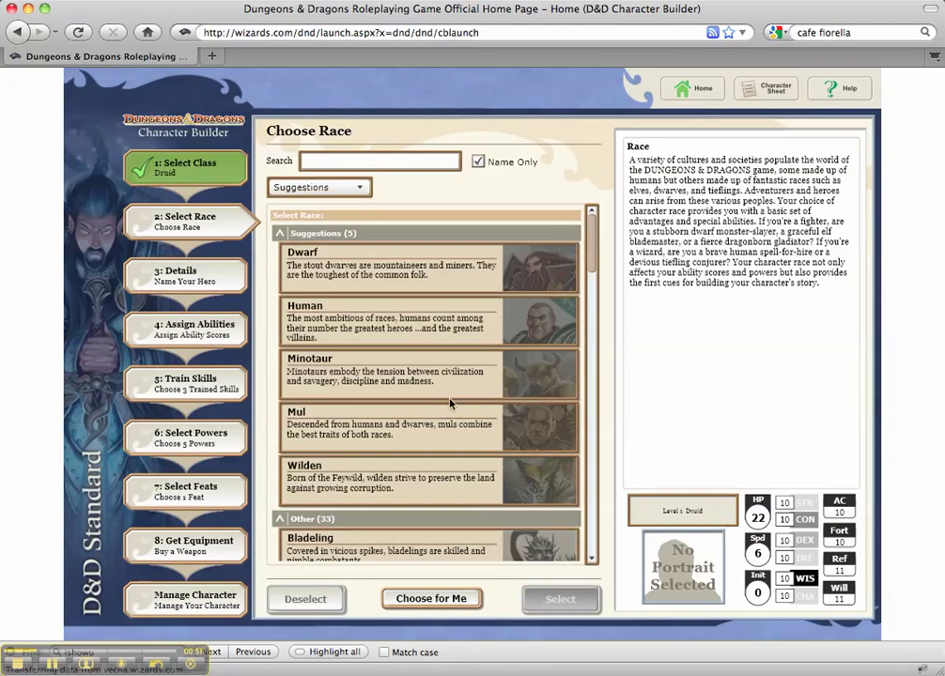
Choose Minotaur from the suggested races and complete the race selection
click(361, 366)
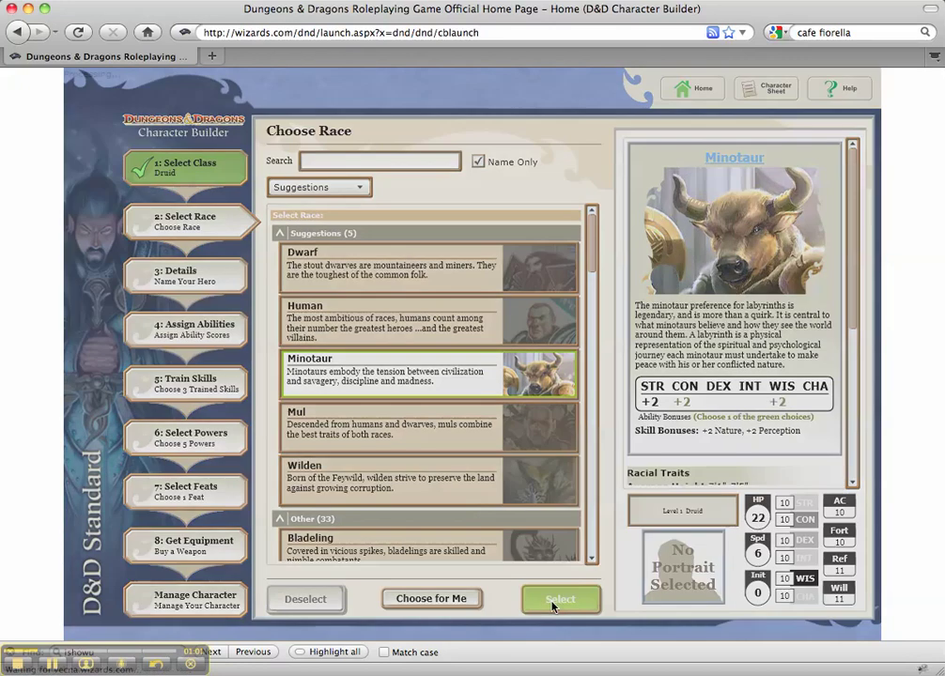
click(553, 606)
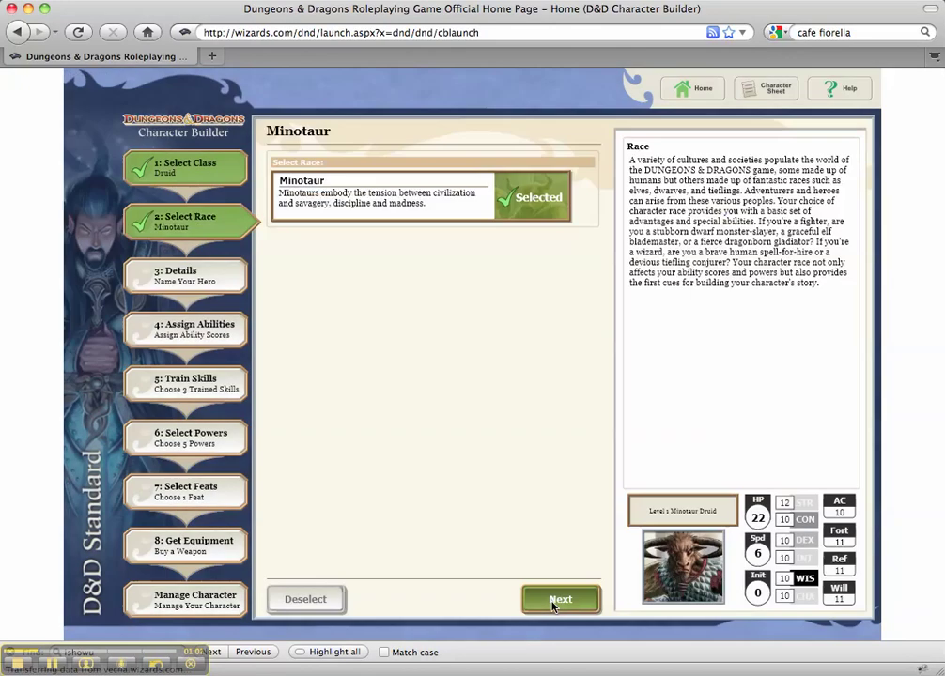
click(554, 603)
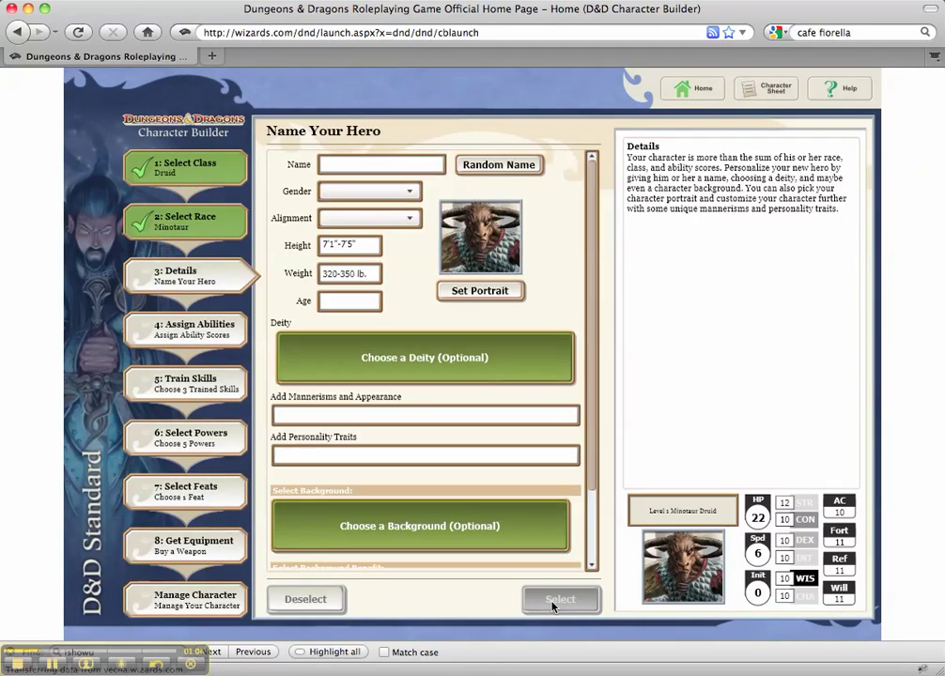
Name the hero Daisy and set the gender to Female, the alignment to Unaligned and the age to 22
text(Daisy)
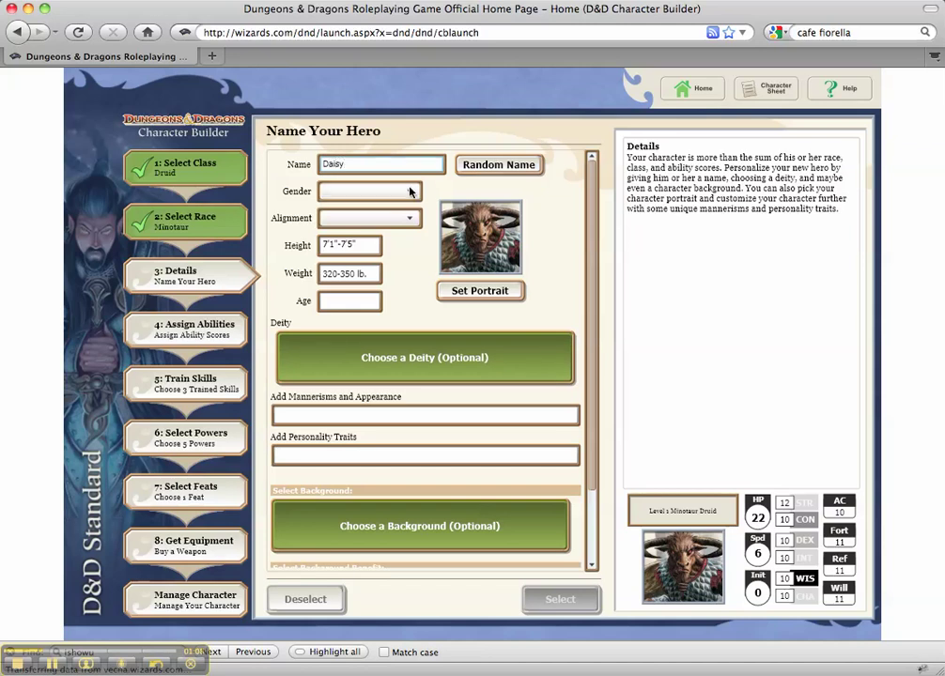
click(414, 191)
click(393, 227)
click(395, 219)
click(366, 242)
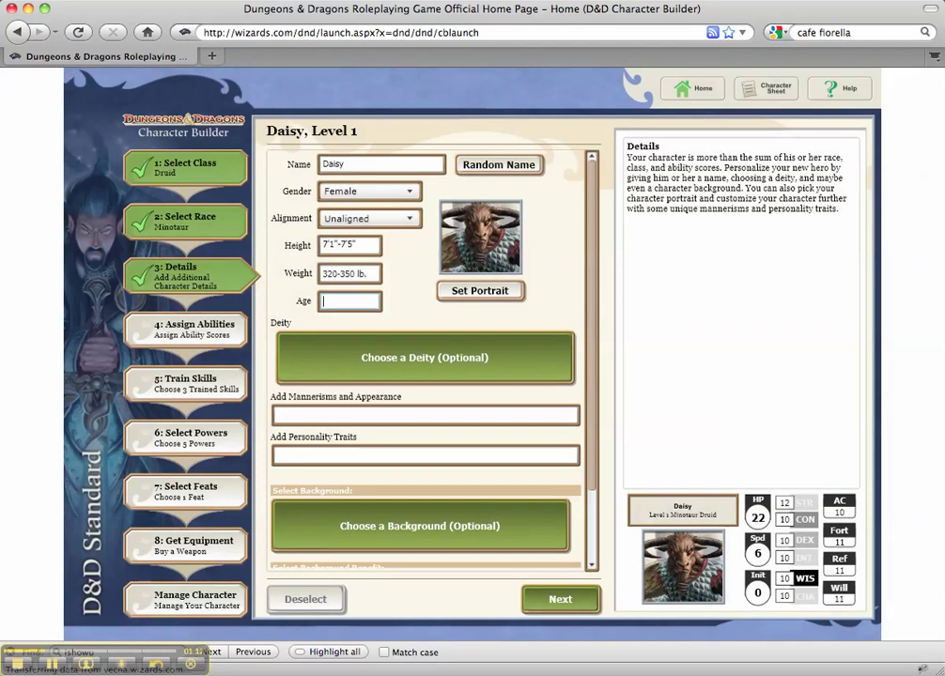
text(22)
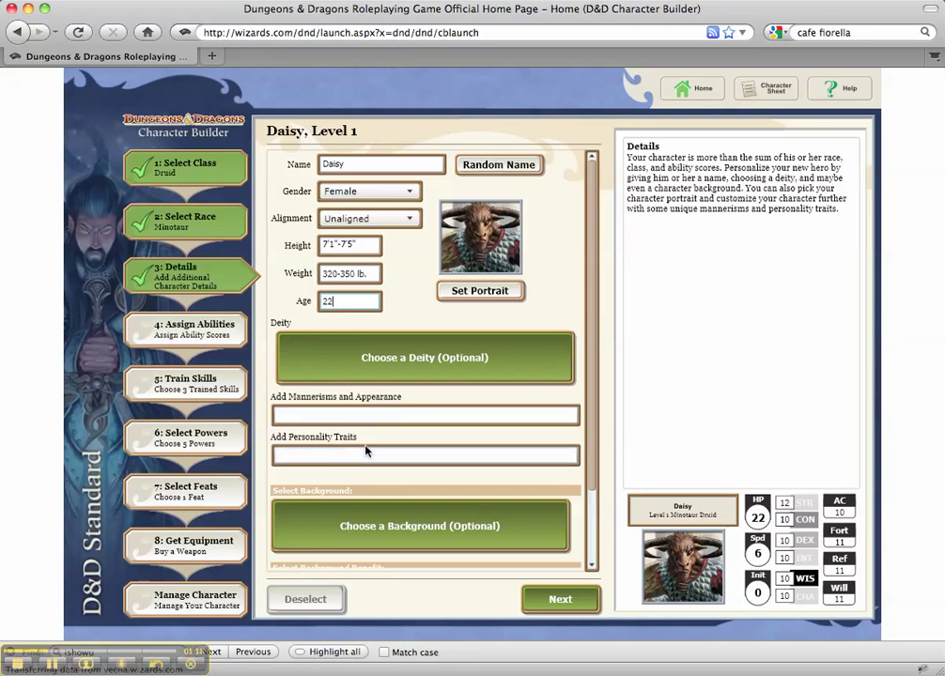
Search the backgrounds for "anoth" and select Birth - Among Another Race as the character's background
click(458, 520)
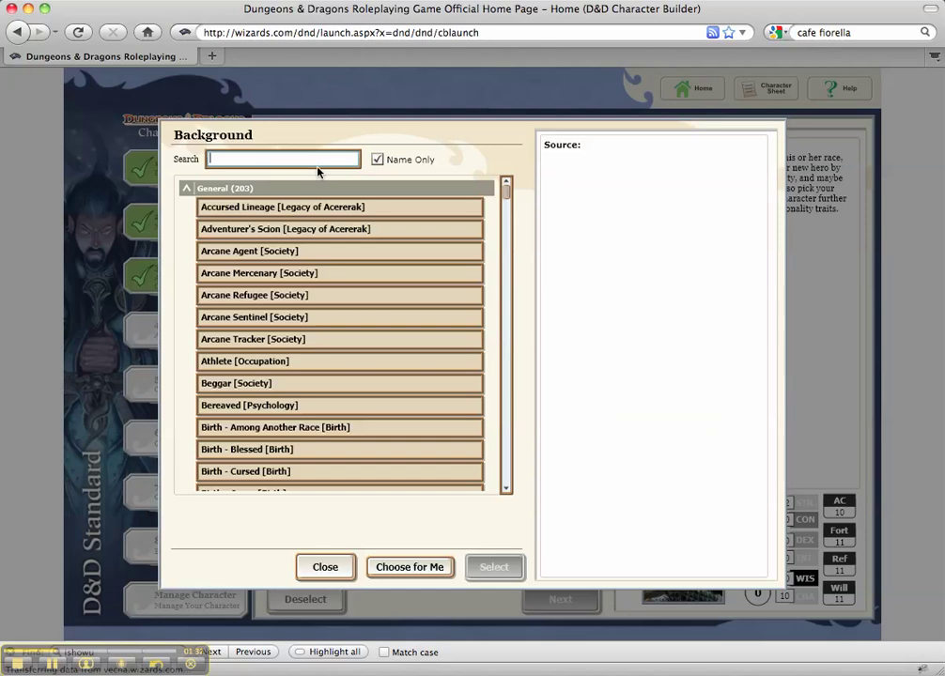
text(anoth)
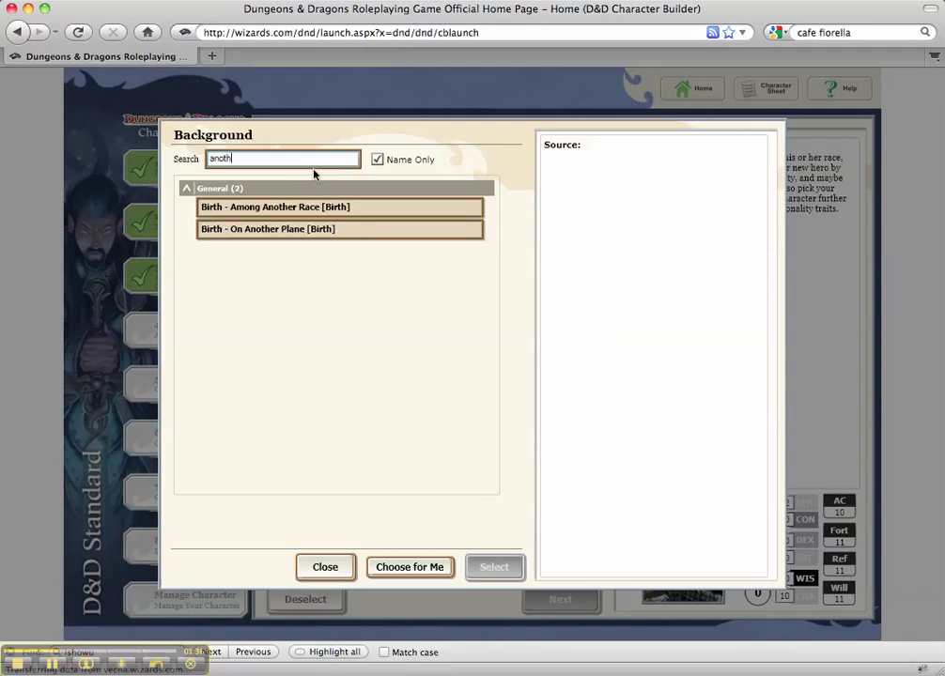
click(274, 209)
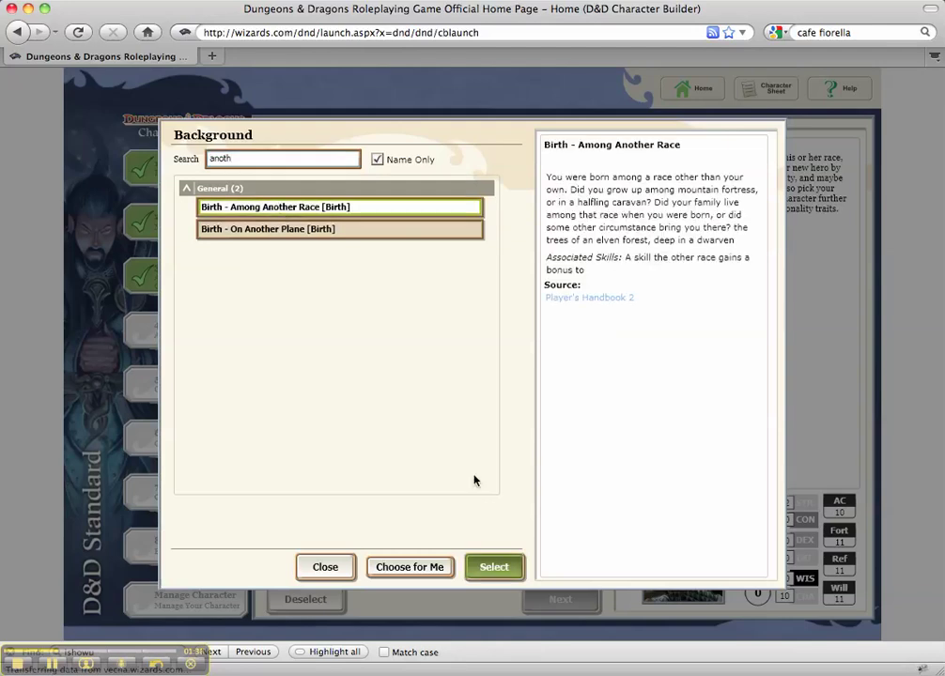
click(494, 566)
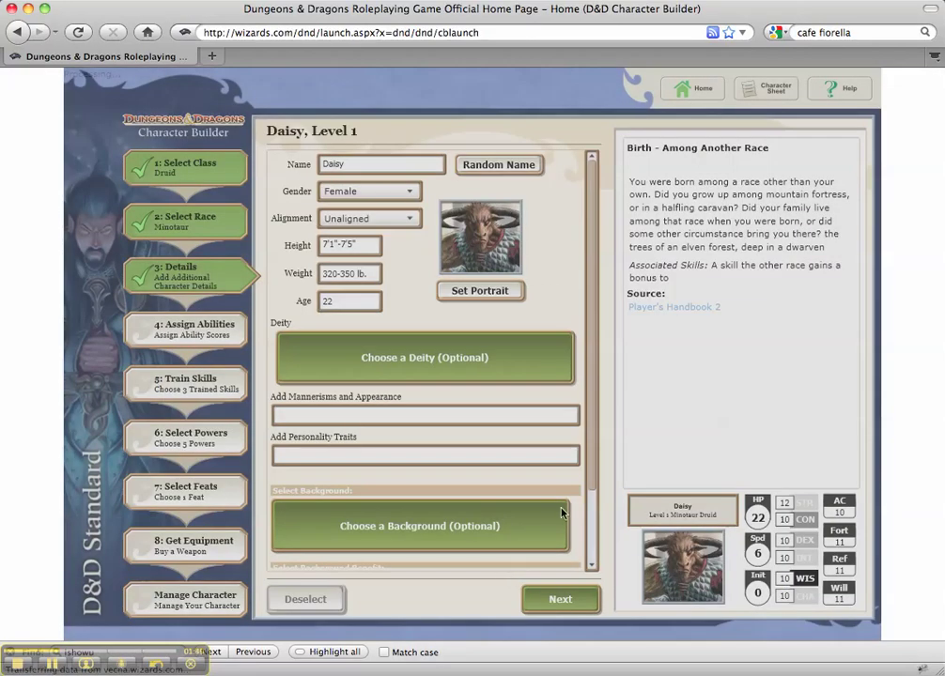
Select Among Another Race (Elf) as the character's background benefit
scroll(590, 482, down, 5)
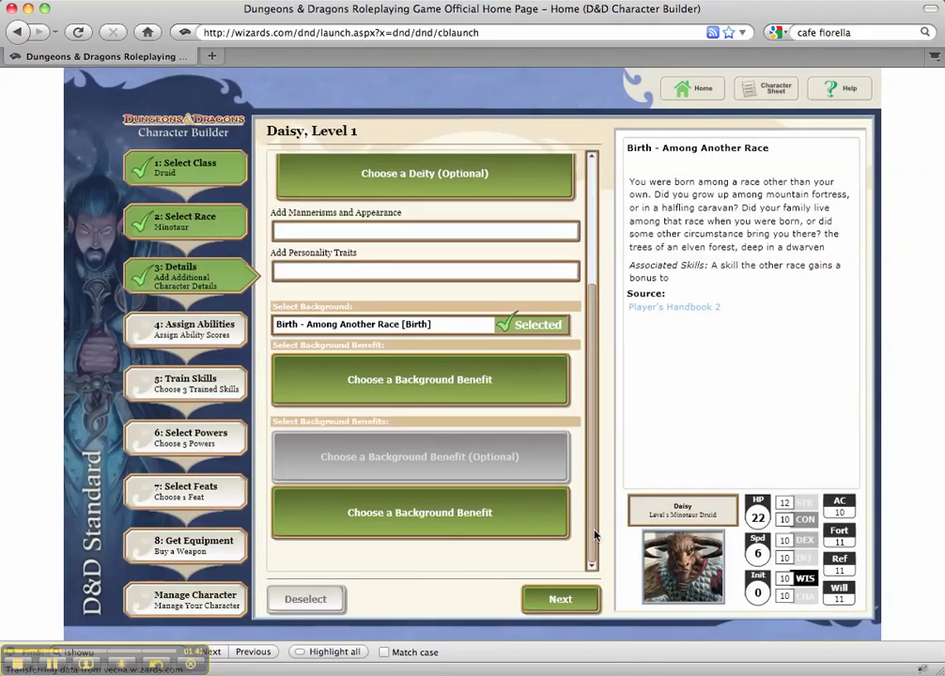
click(508, 511)
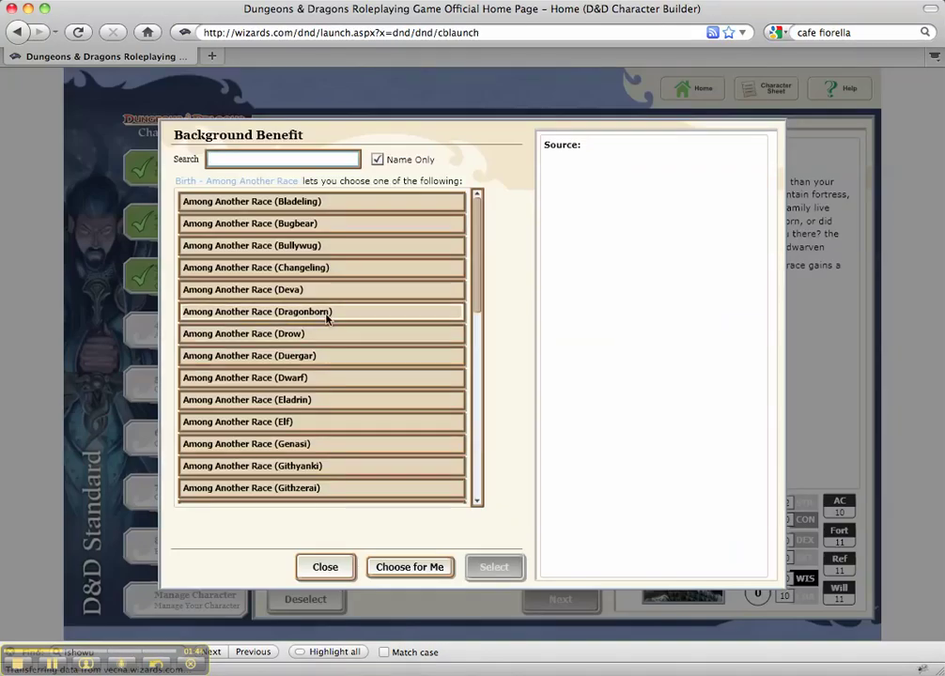
click(313, 422)
click(492, 565)
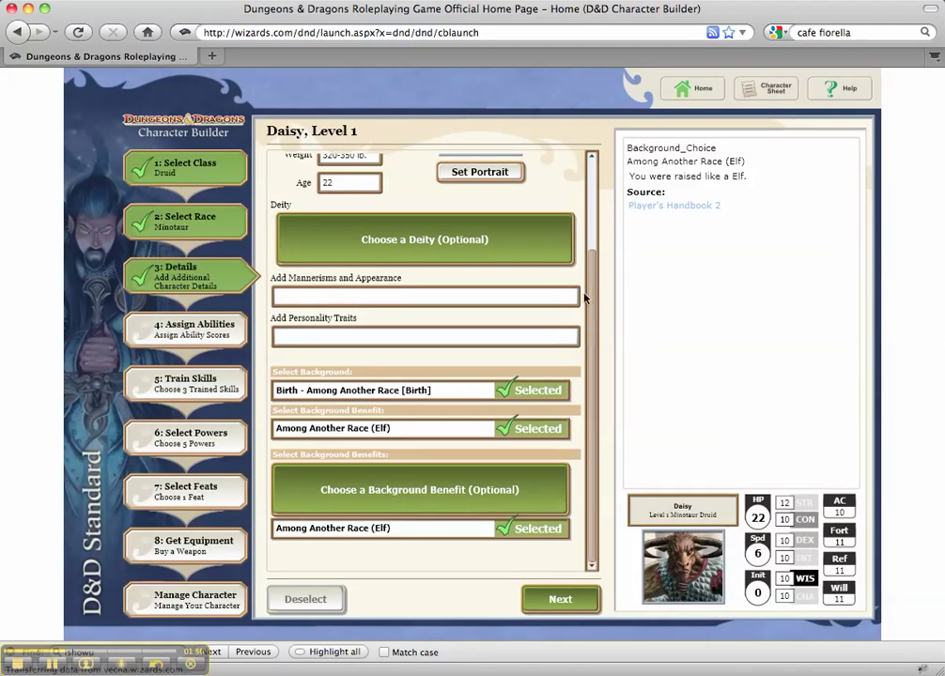
Search the deities for "avandra", select Avandra as the character's deity and complete the details
click(543, 254)
text(a)
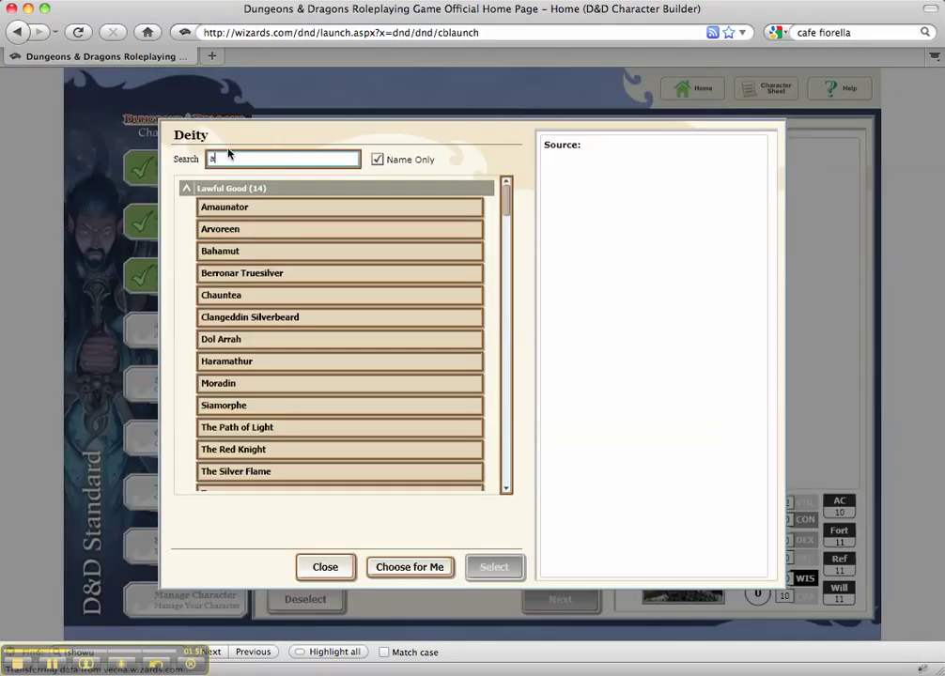
text(vandra)
click(280, 209)
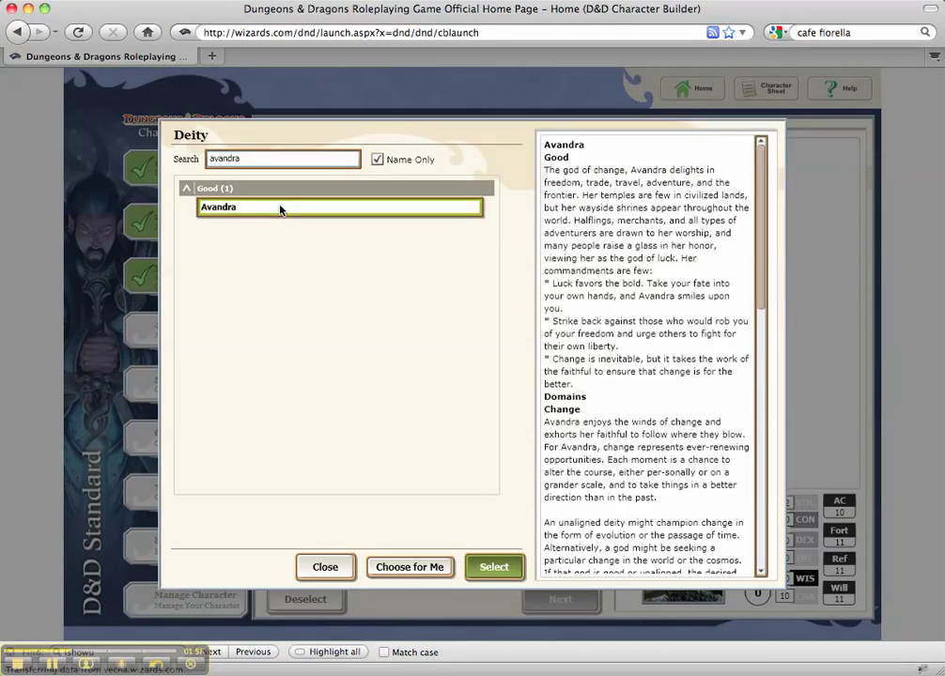
click(497, 566)
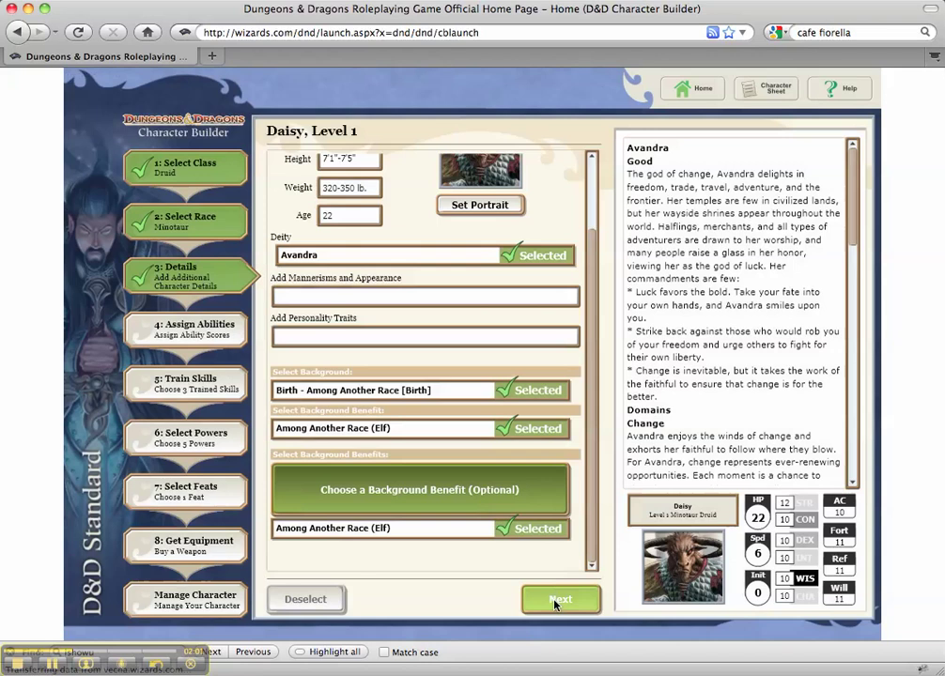
click(555, 605)
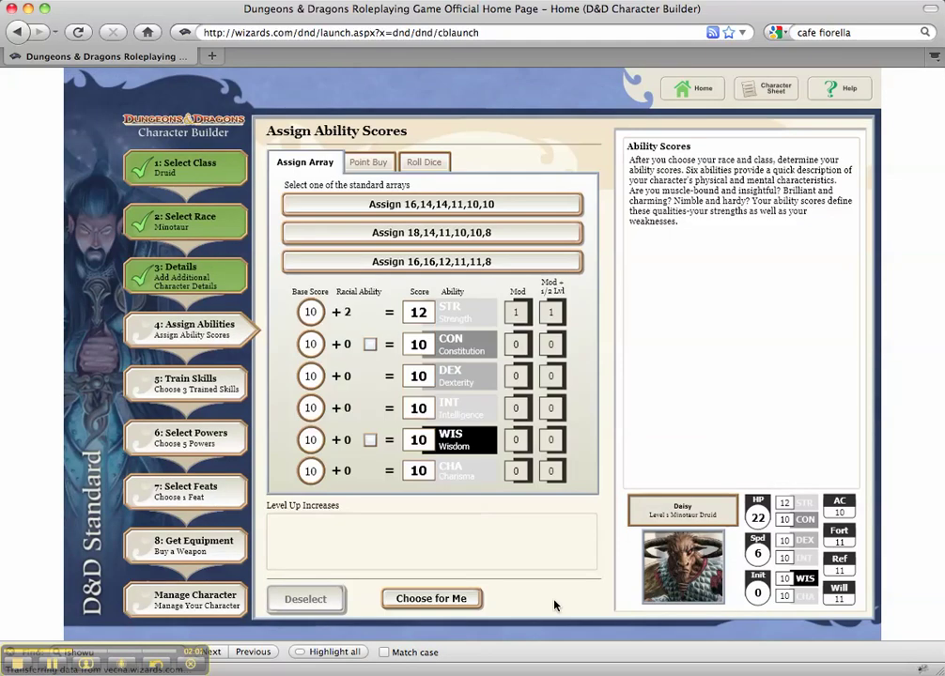
Assign the standard ability array 16,14,14,11,10,10 and apply the optional racial bonus to Wisdom
click(535, 205)
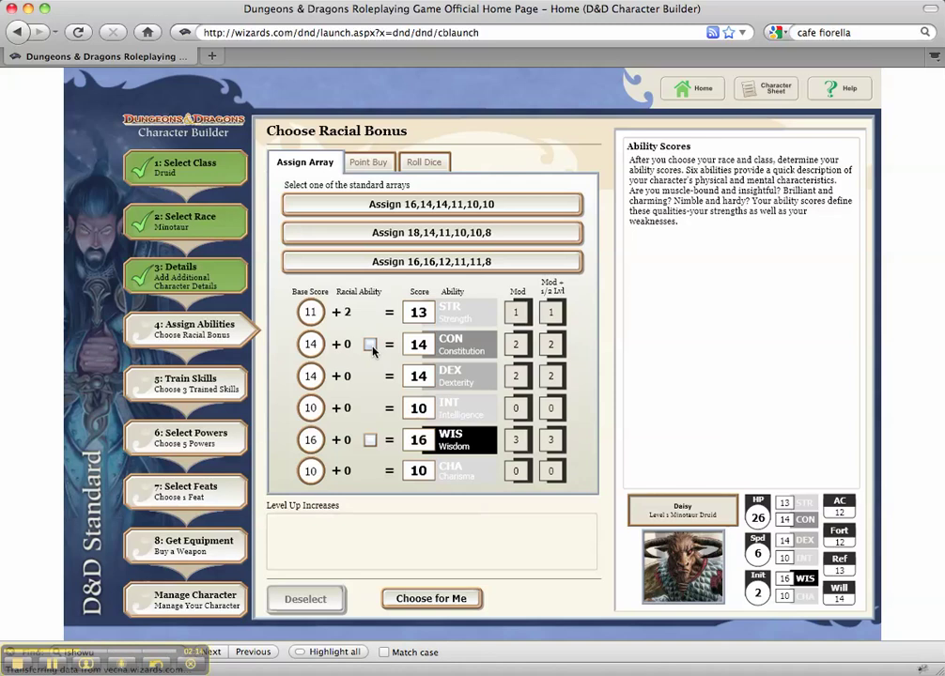
click(372, 441)
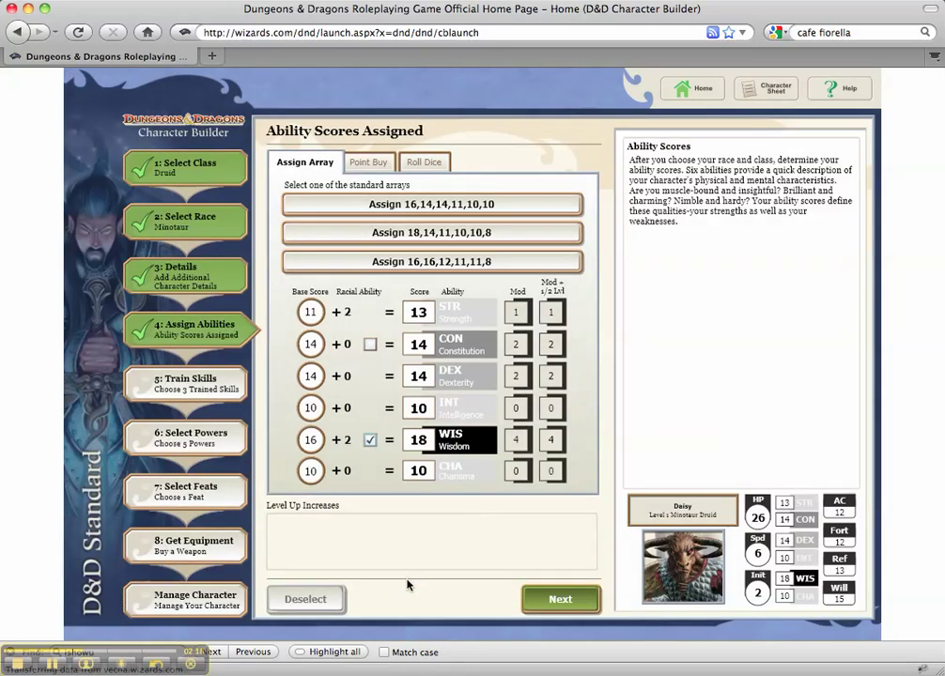
click(559, 599)
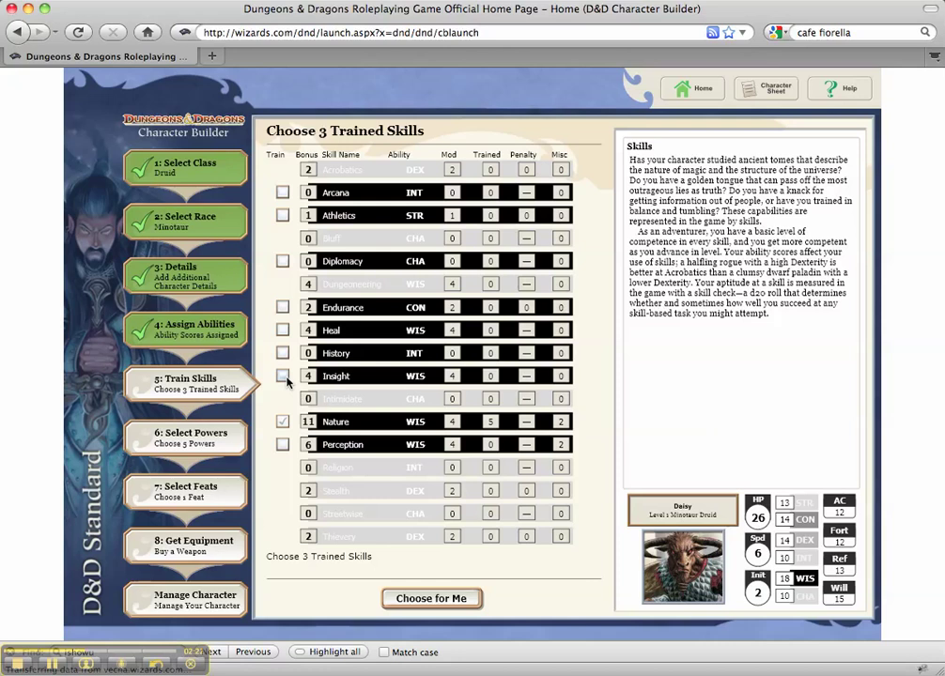
Train the Perception, Heal and History skills and complete the skill selection
click(283, 445)
click(283, 332)
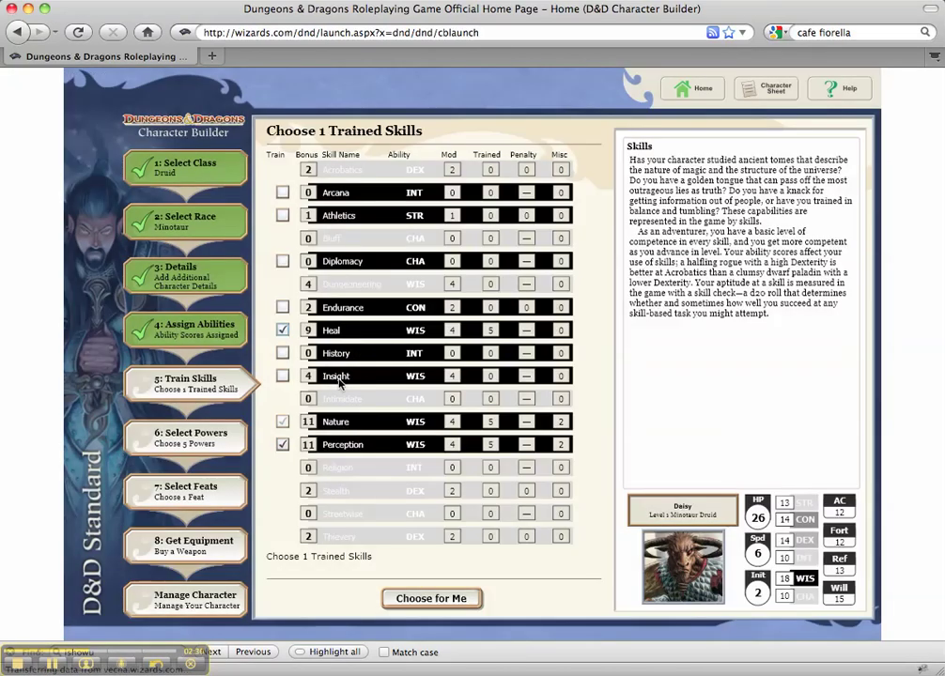
click(283, 353)
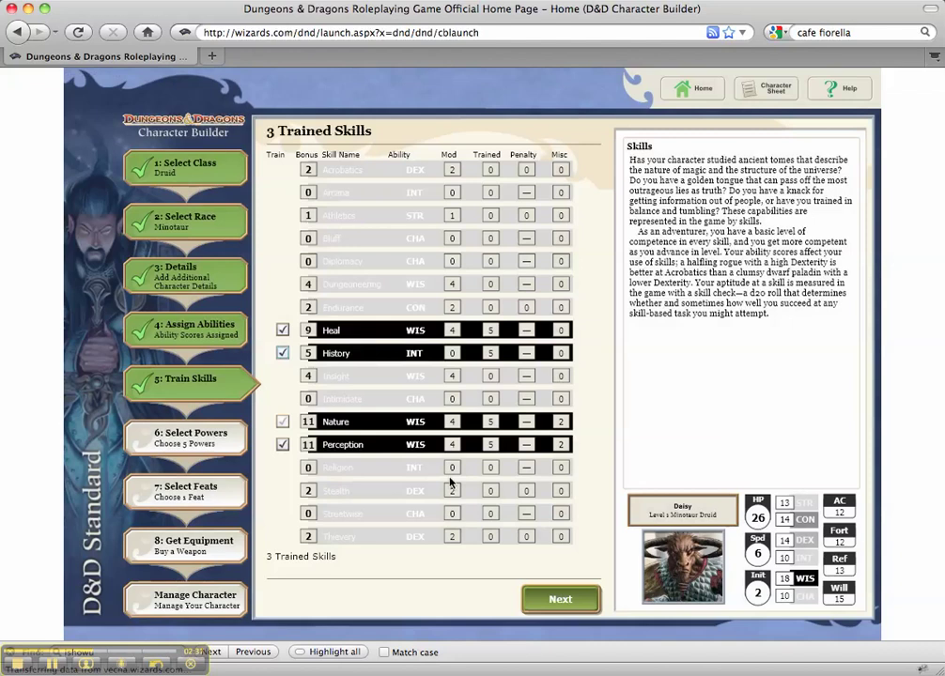
click(567, 603)
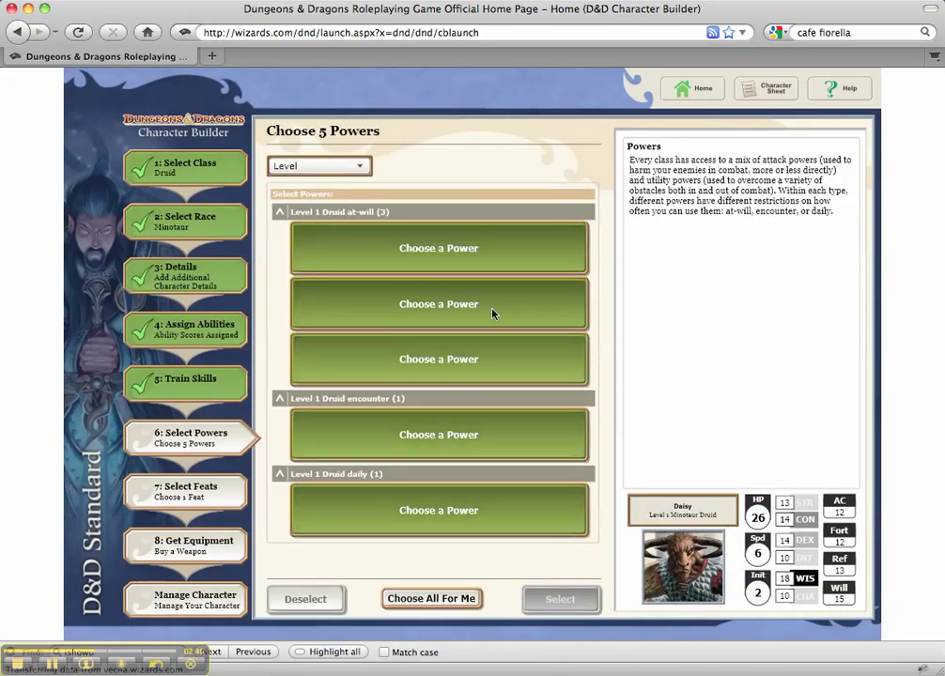
Choose Pounce, Thorn Whip and Swarming Locusts as the druid's three level 1 at-will powers
click(501, 268)
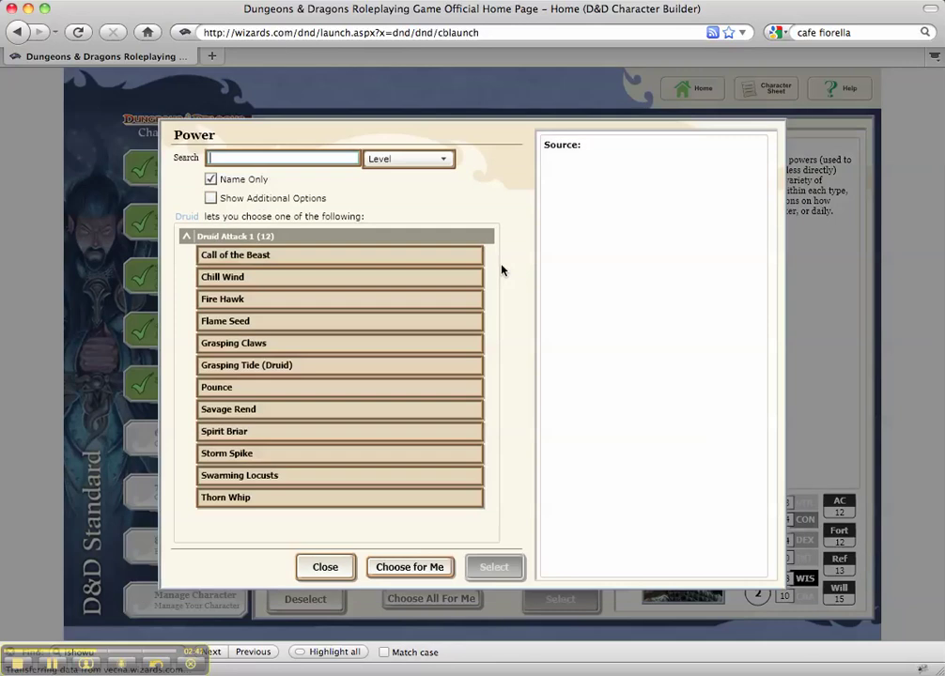
click(263, 389)
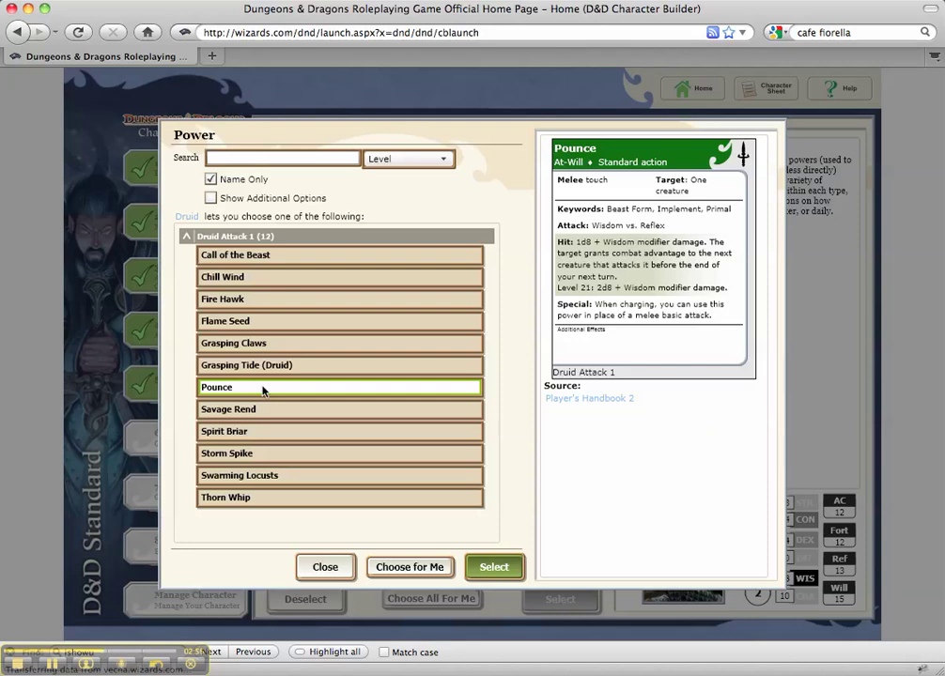
click(494, 568)
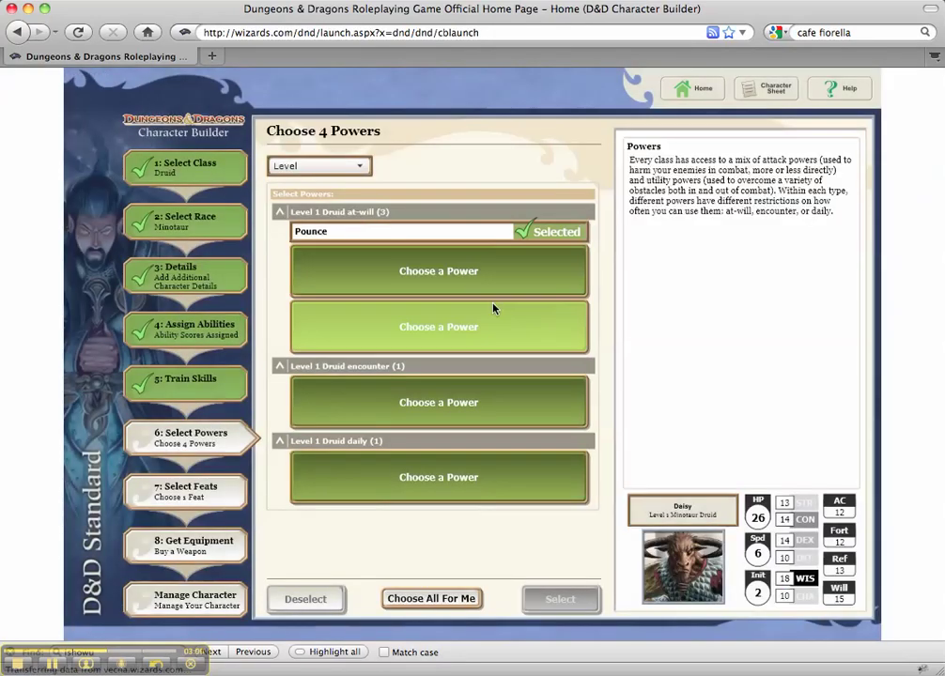
click(472, 287)
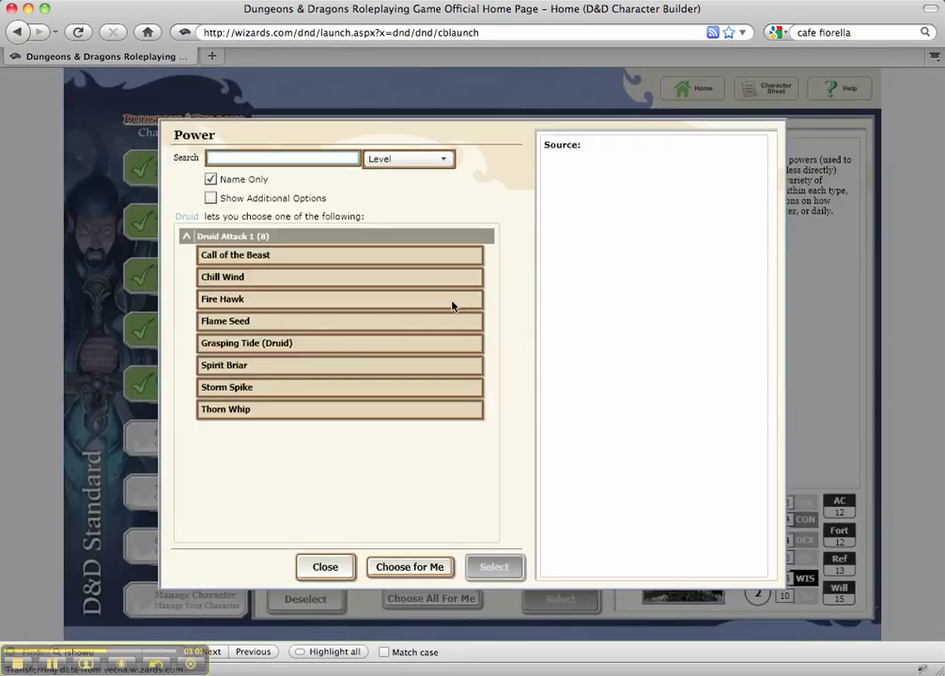
click(315, 411)
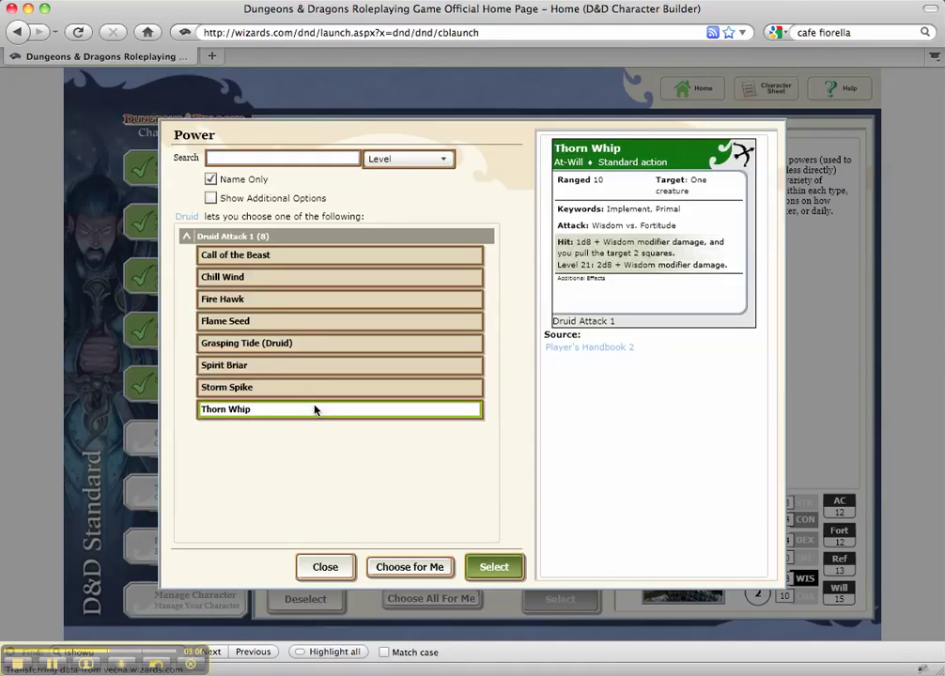
click(504, 560)
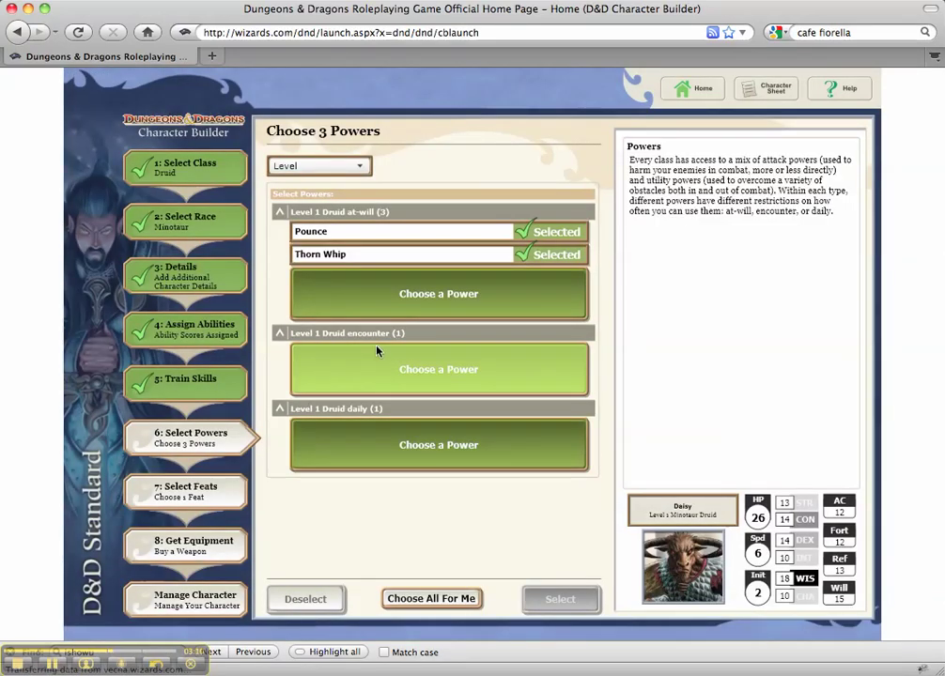
click(370, 283)
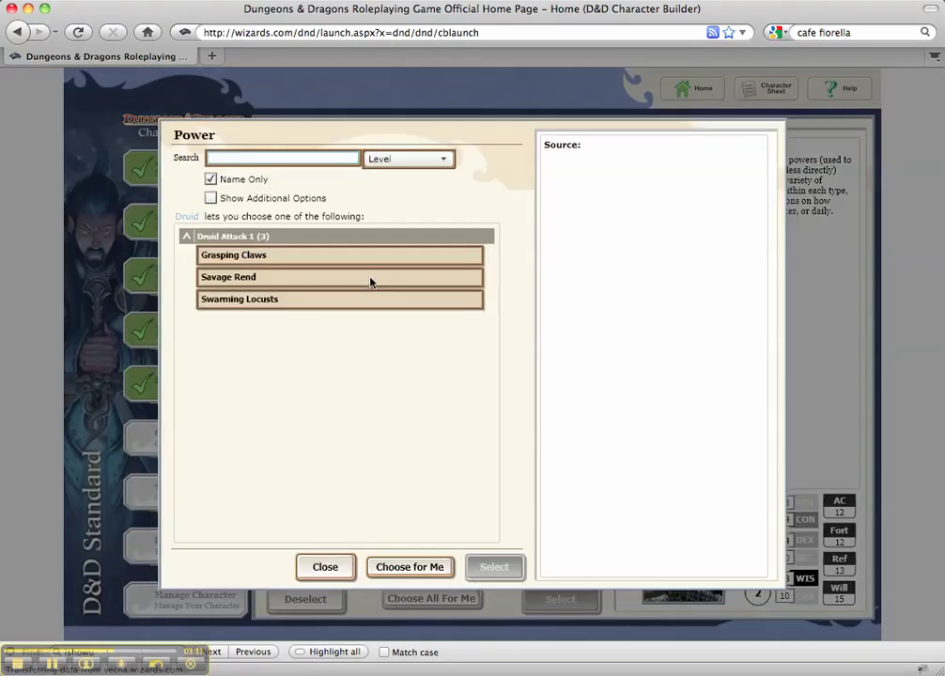
click(351, 305)
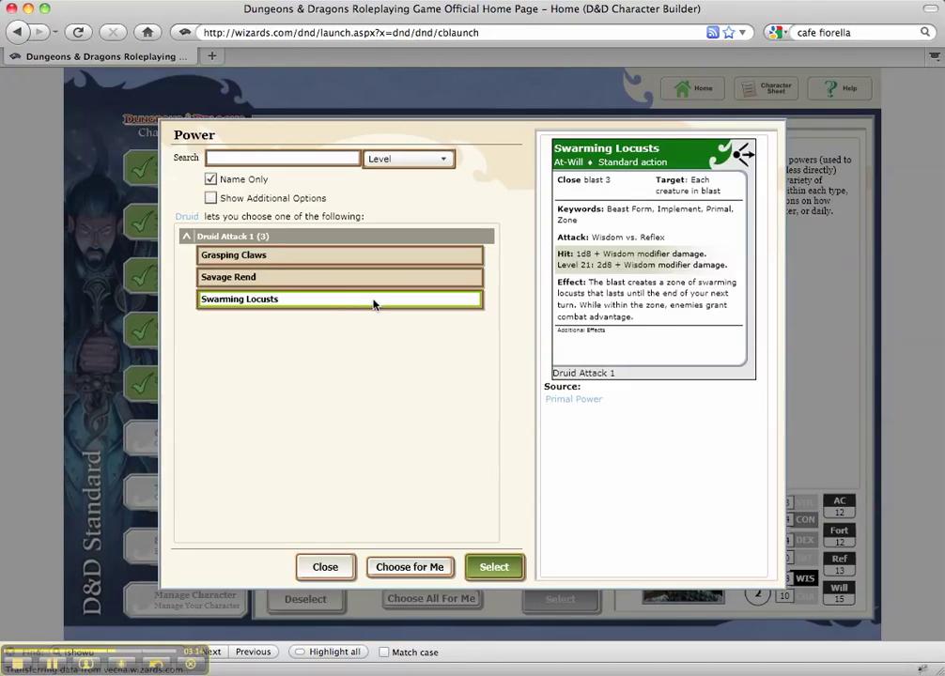
click(501, 571)
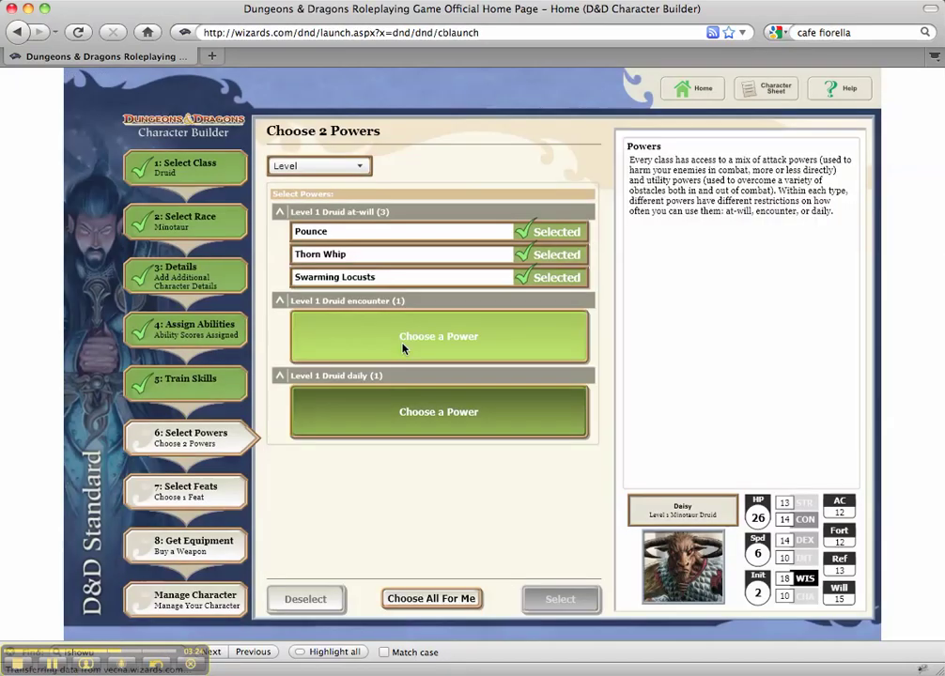
Choose Twisting Vines as the encounter power and Earth Roots as the daily power, and complete the power selection
click(373, 345)
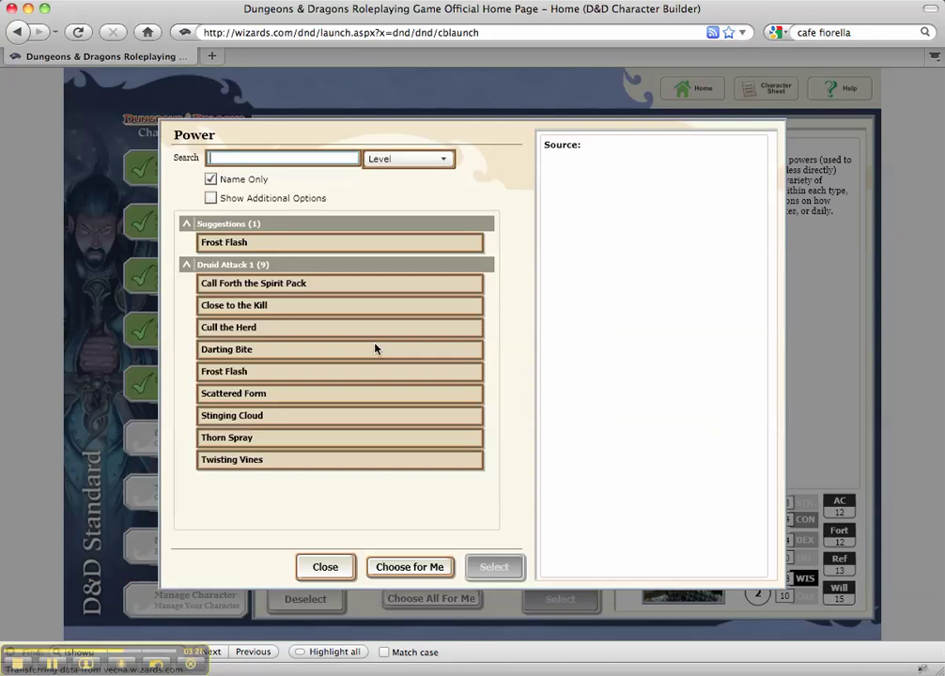
click(288, 459)
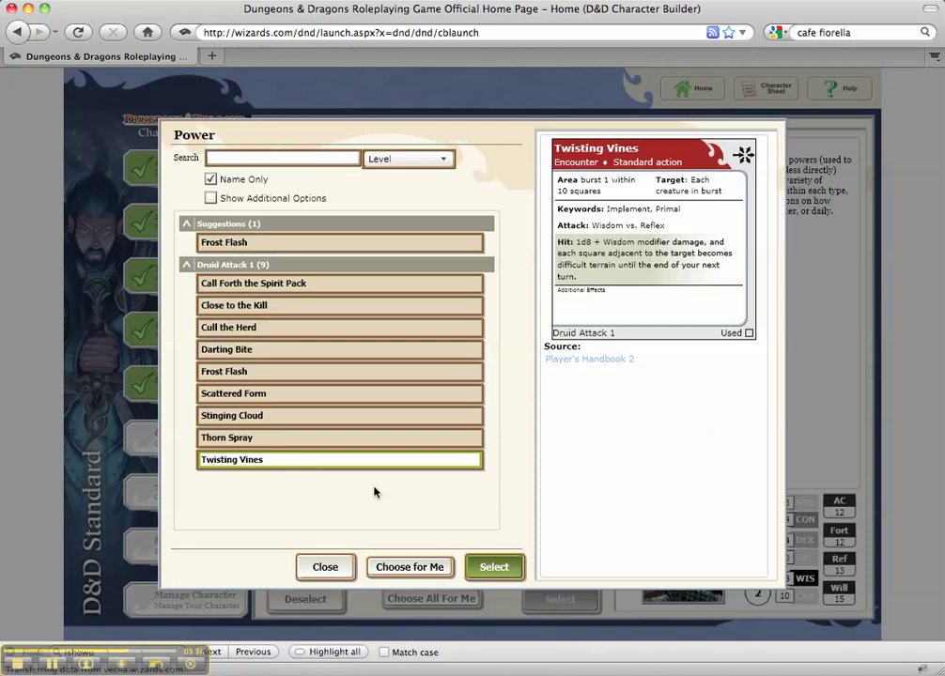
click(512, 566)
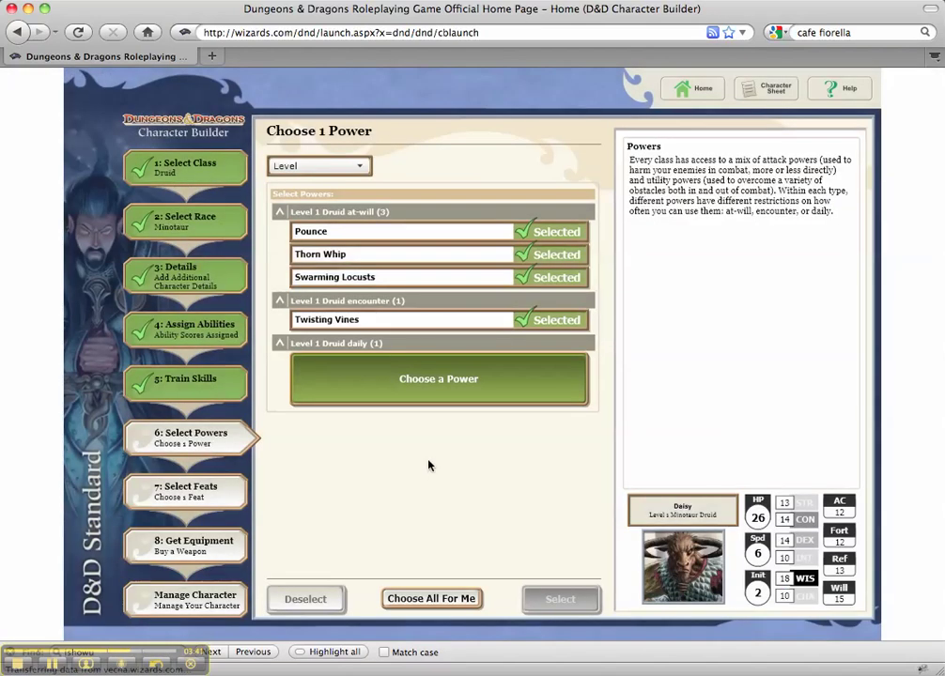
click(398, 389)
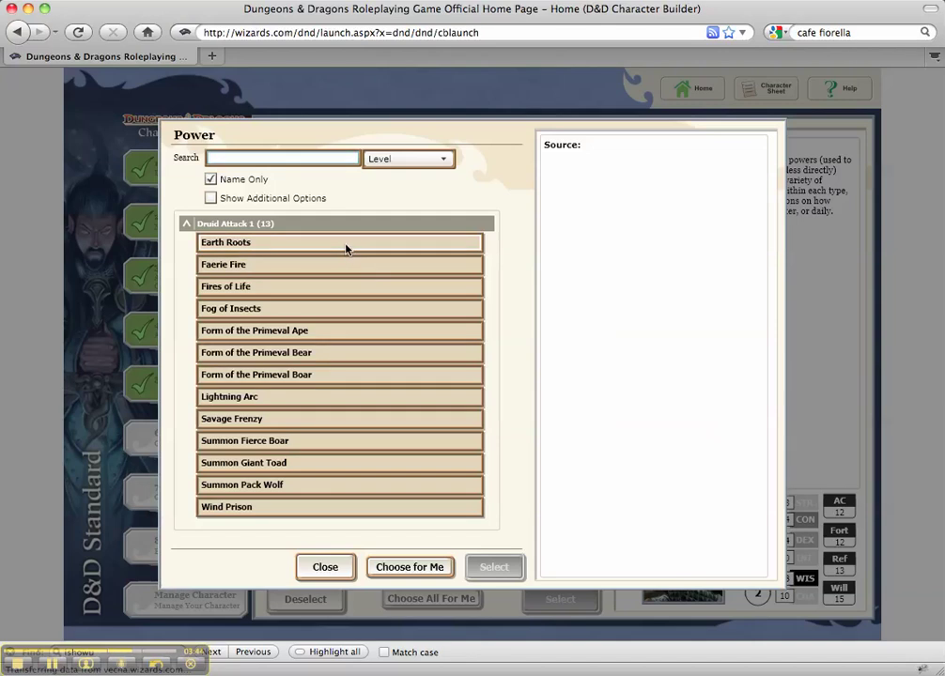
click(345, 247)
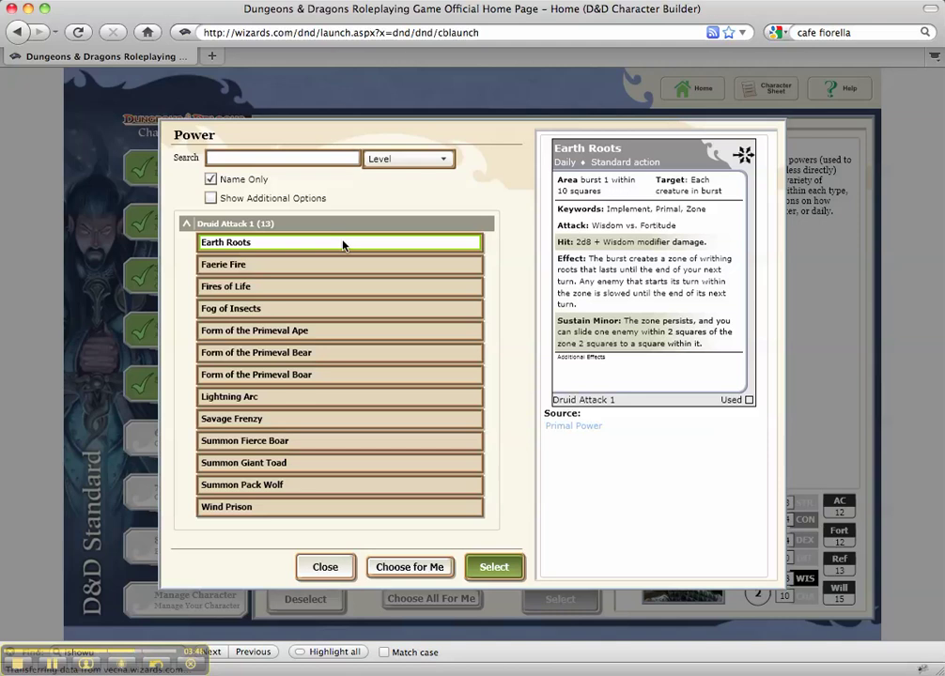
click(513, 567)
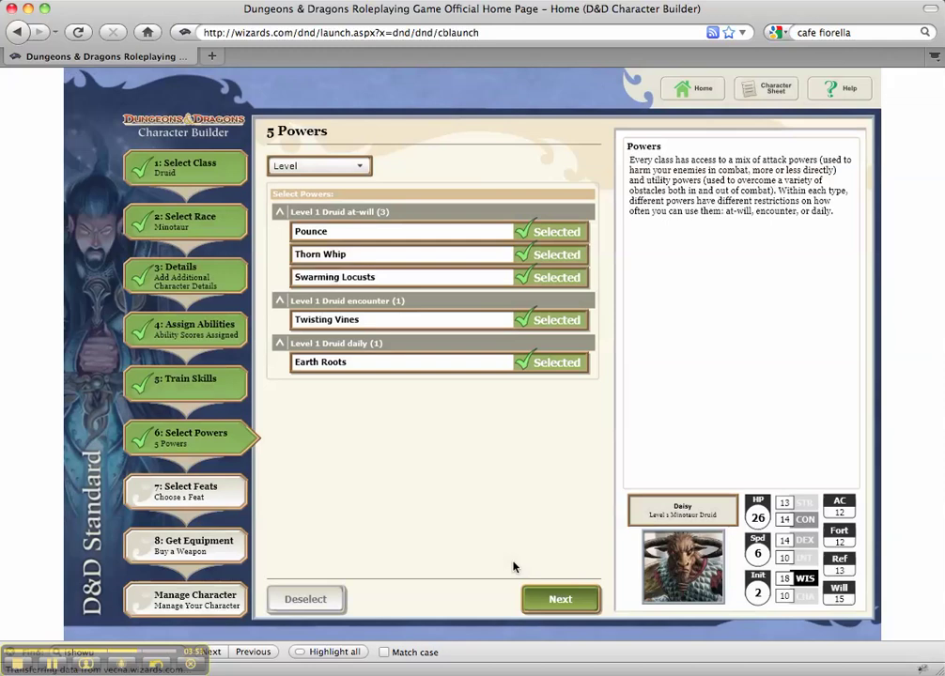
click(567, 601)
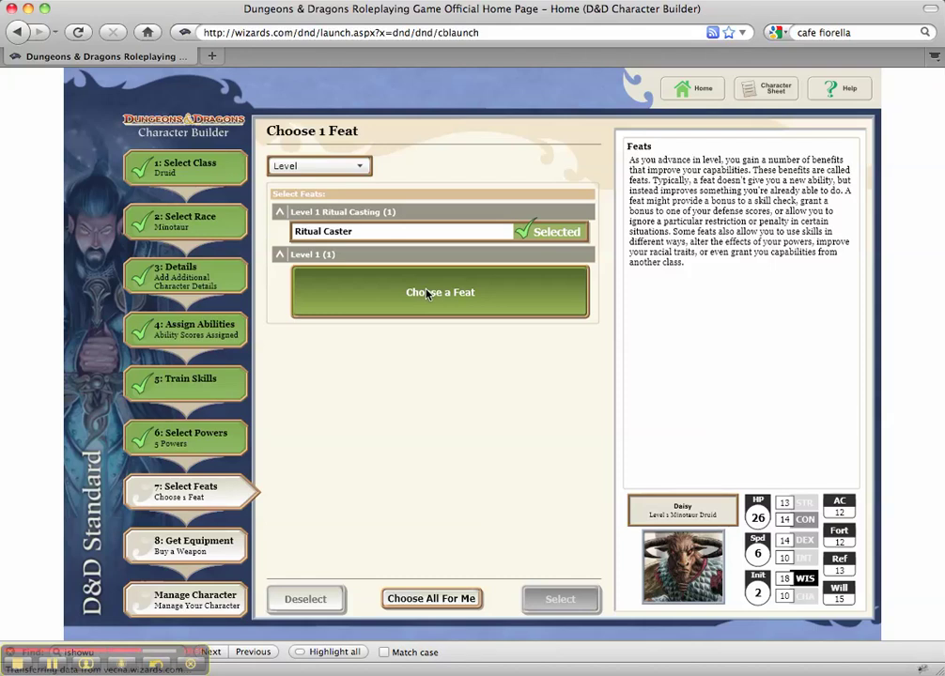
Choose Toughness as the character's level 1 feat and complete the feat selection
click(426, 293)
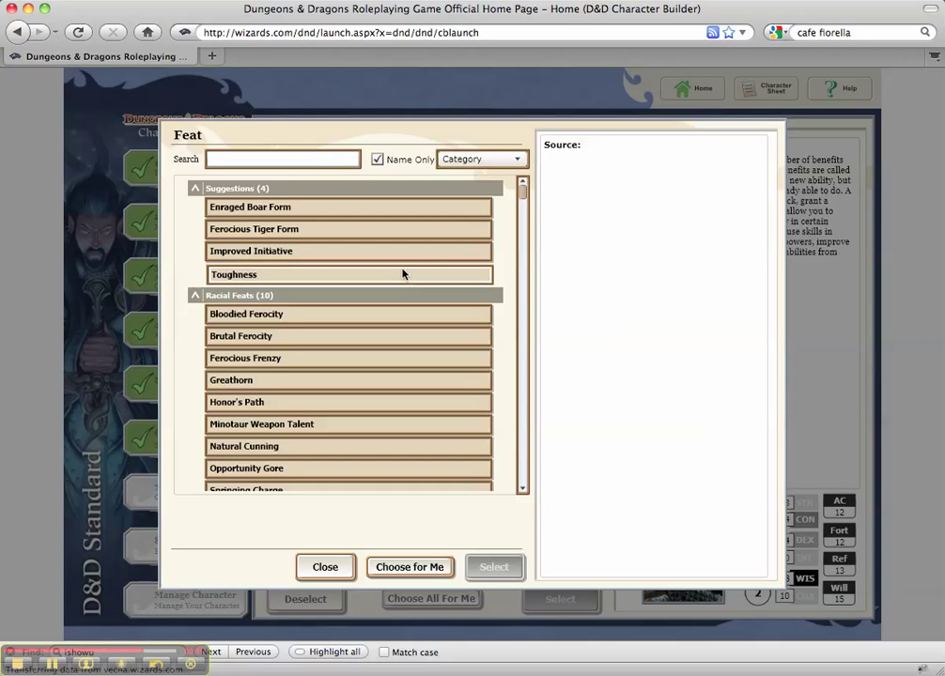
click(402, 273)
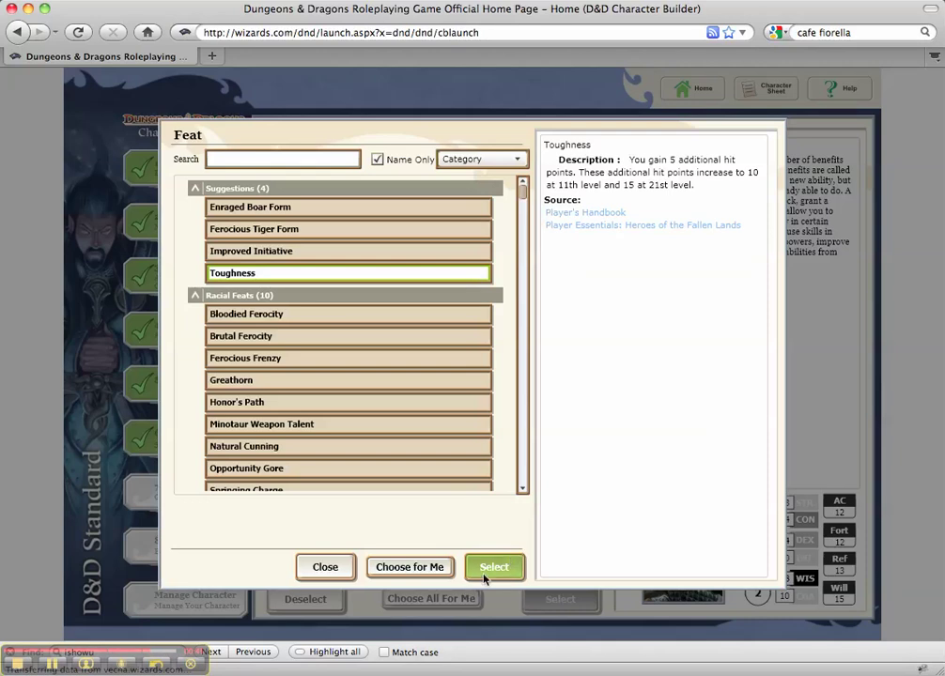
click(515, 568)
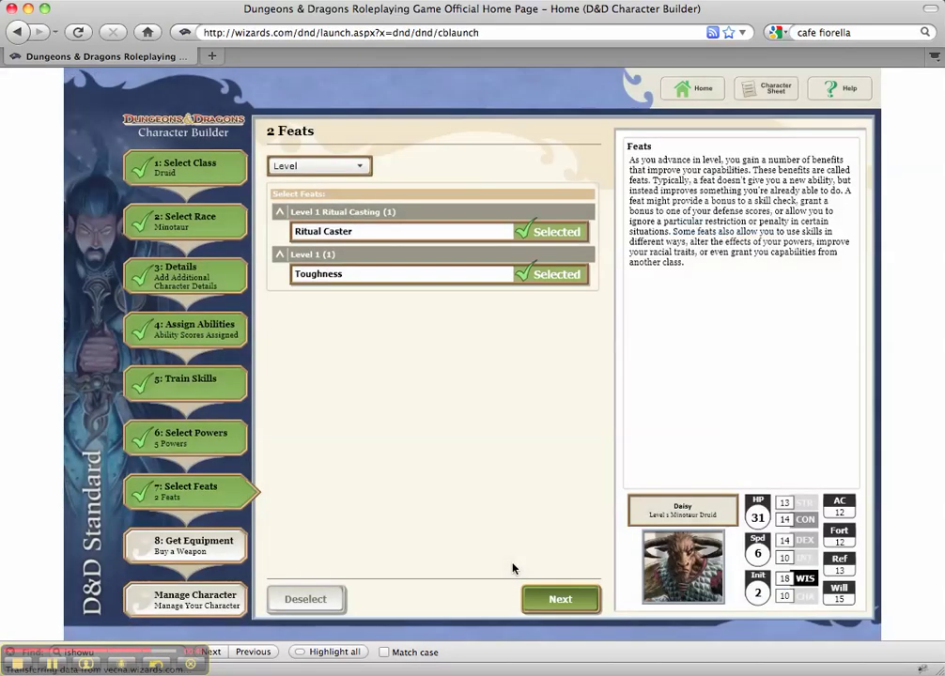
click(556, 600)
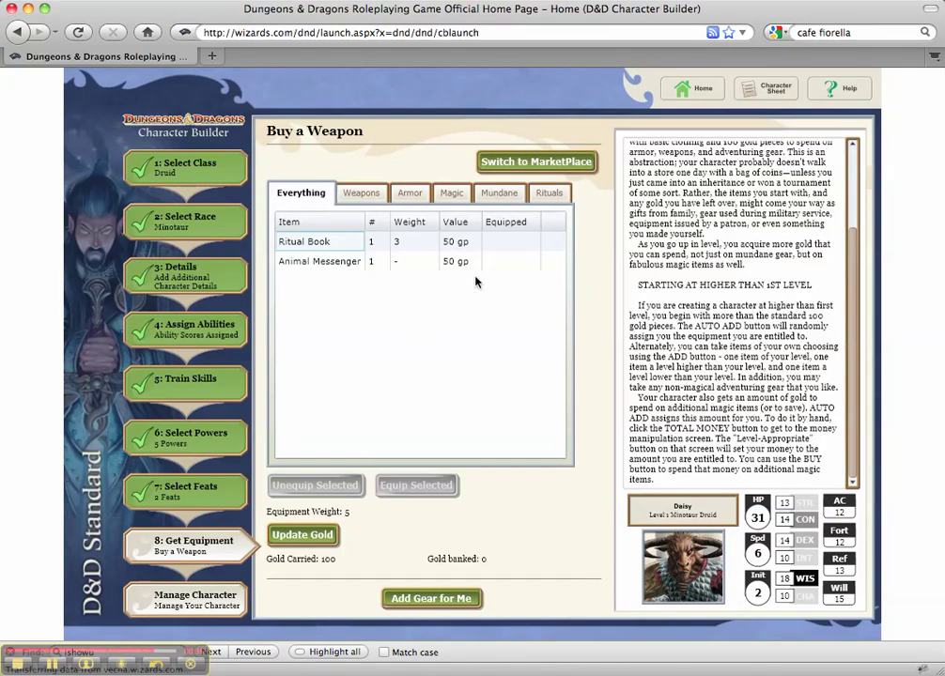
Enter the marketplace's weapon shop and add a basic Staff Implement to the inventory without paying for it
click(522, 164)
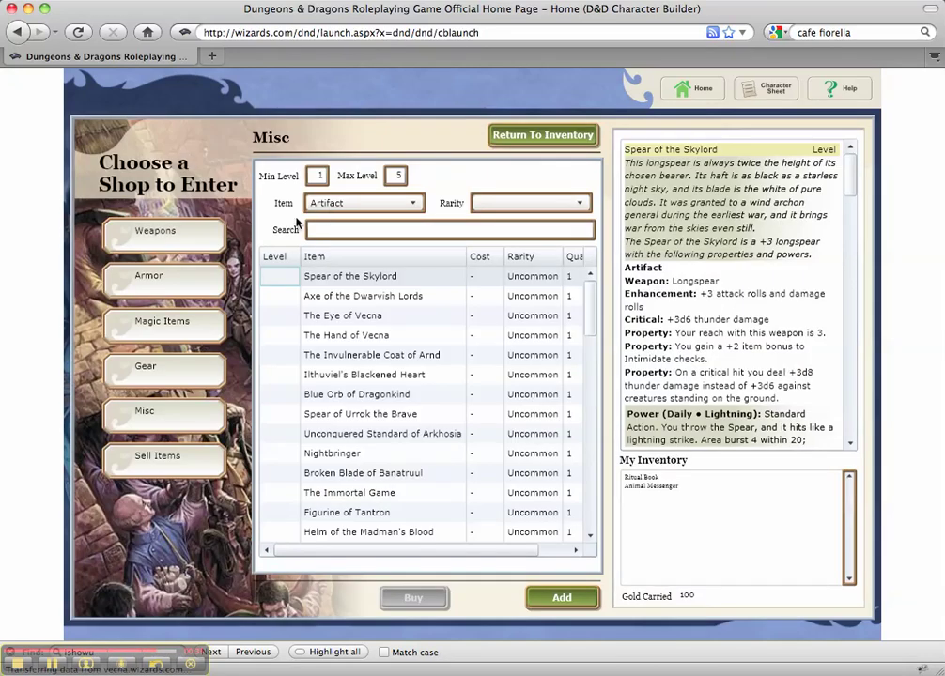
click(183, 229)
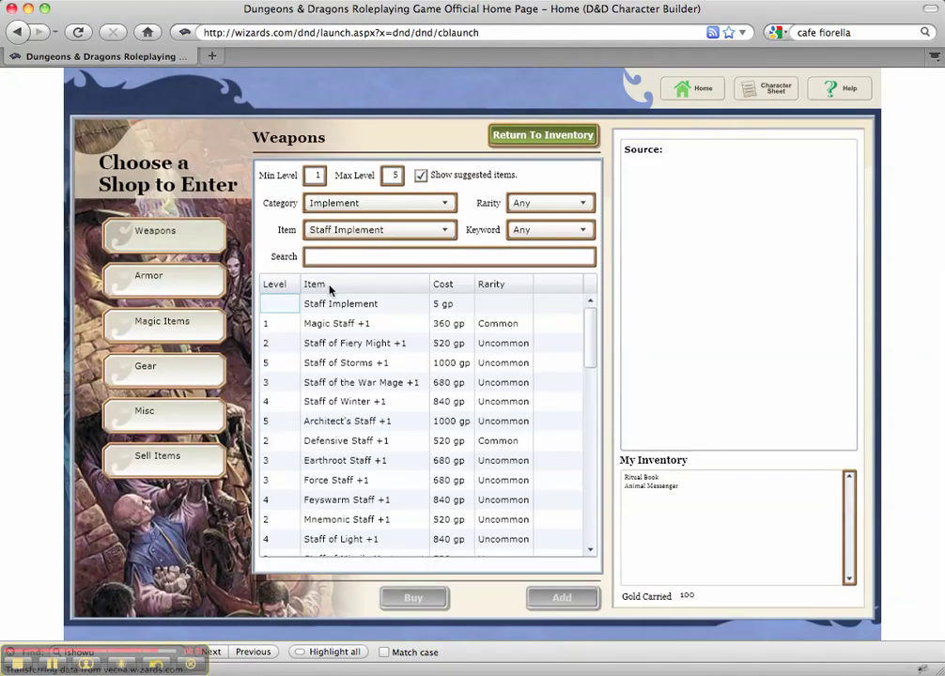
click(389, 305)
click(561, 601)
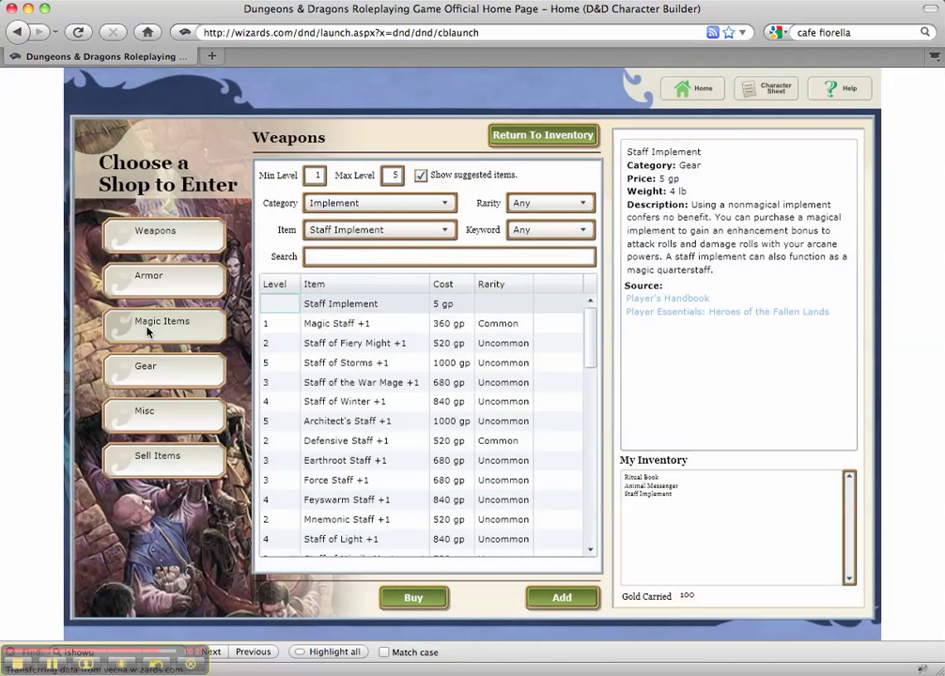
Add basic Hide Armor and an Adventurer's Kit to the inventory without paying, and return to the inventory
click(146, 276)
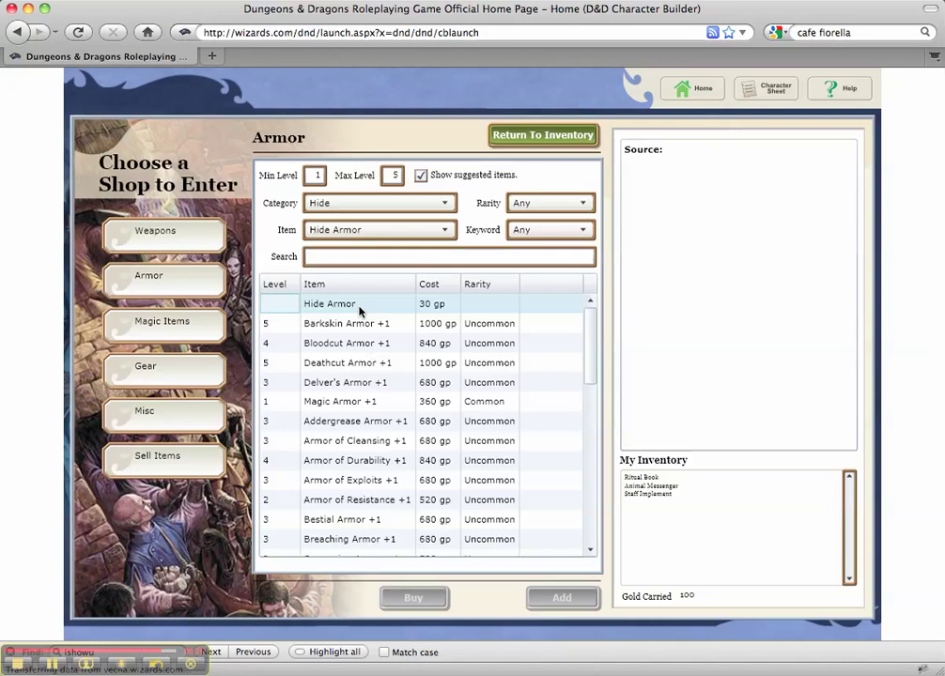
click(359, 311)
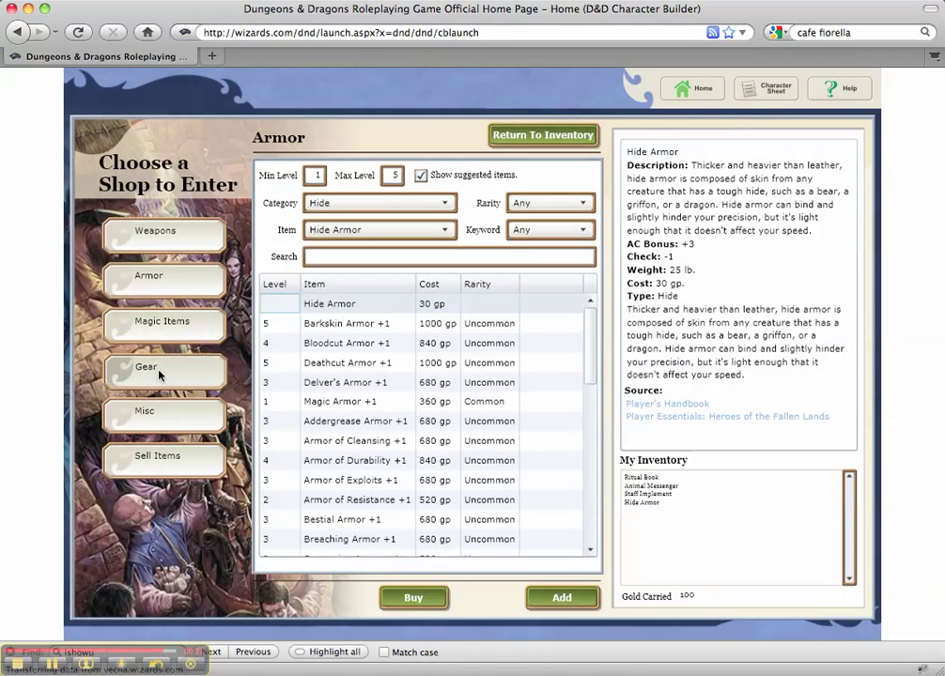
click(159, 374)
click(359, 274)
click(563, 602)
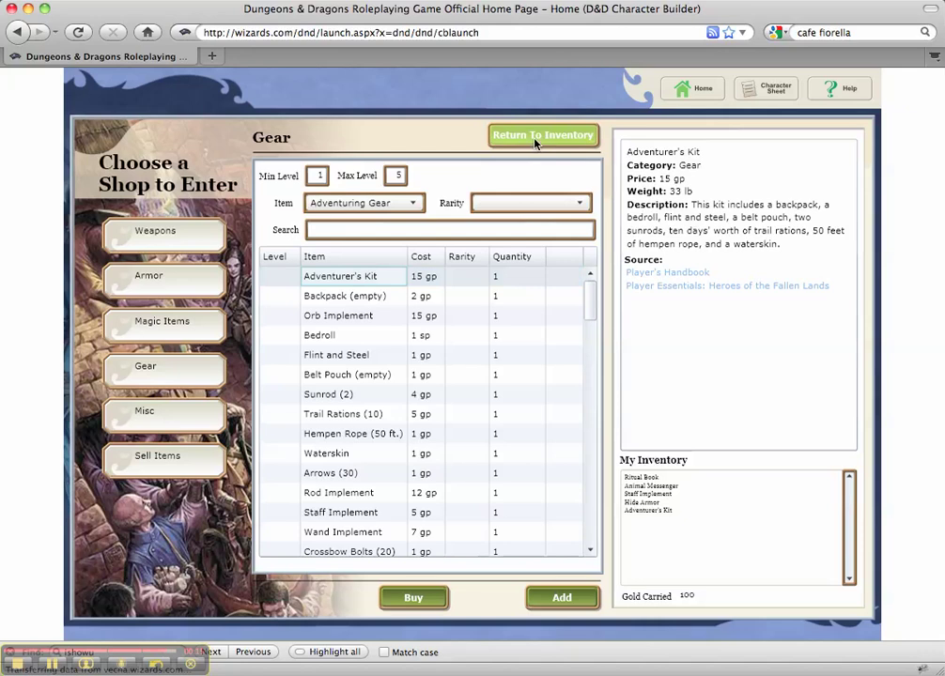
click(538, 139)
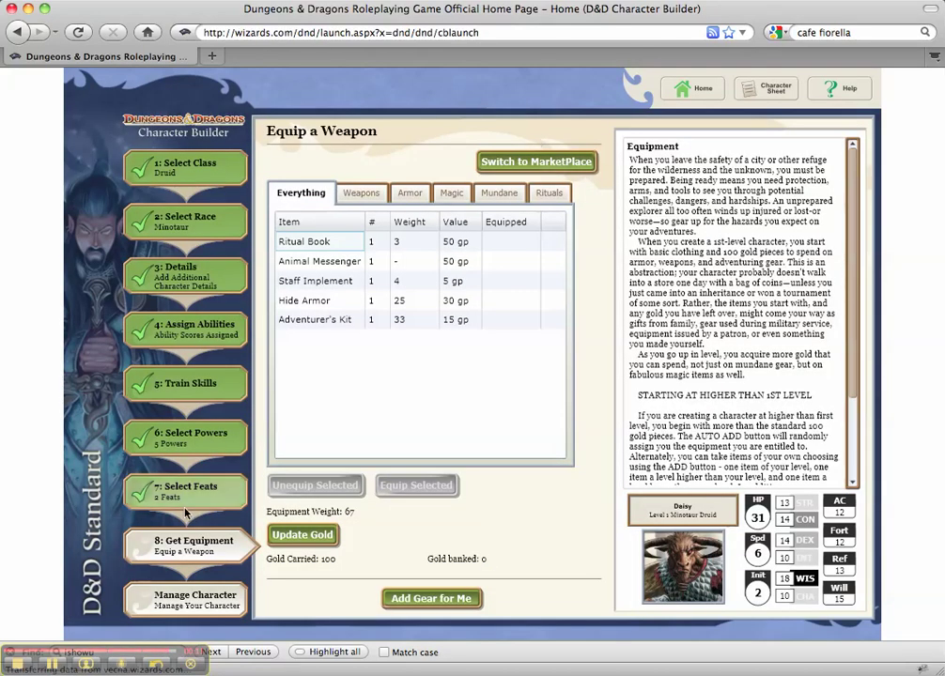
Equip the Staff Implement and the Hide Armor, and complete the equipment stage
click(321, 281)
click(426, 483)
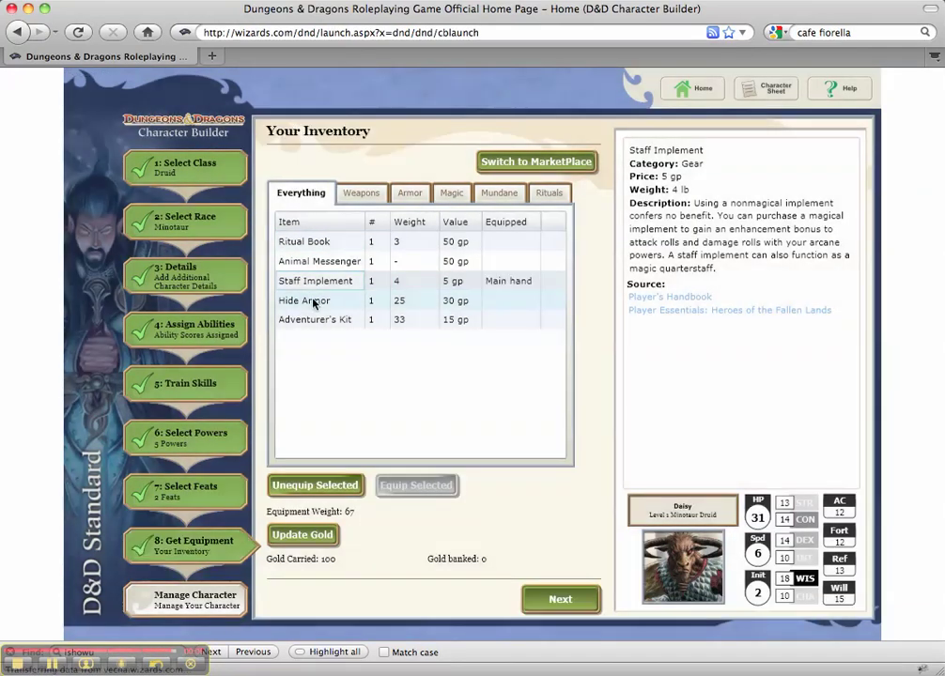
click(311, 299)
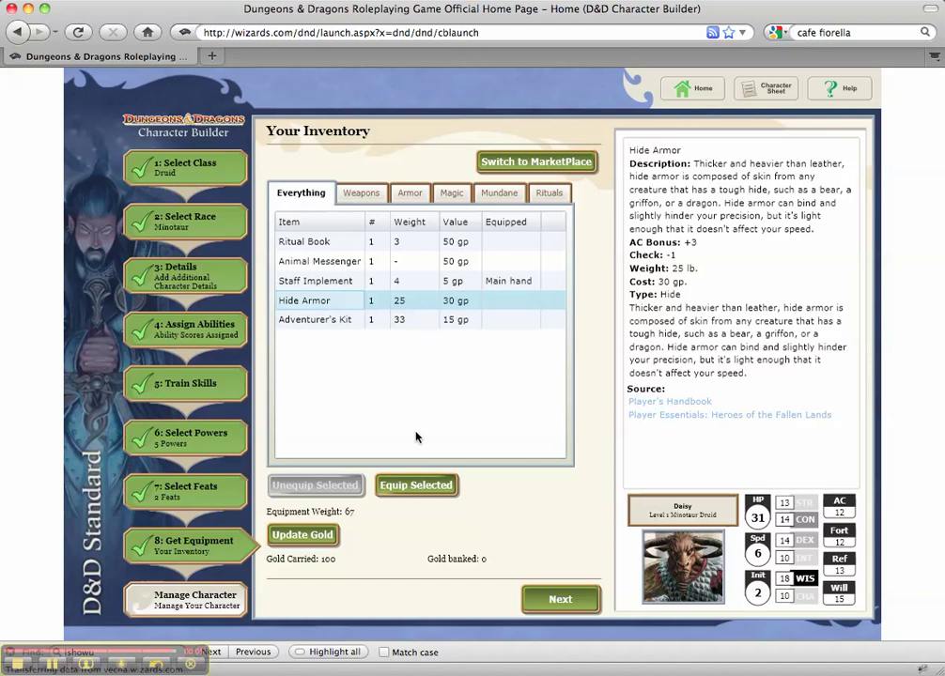
click(421, 485)
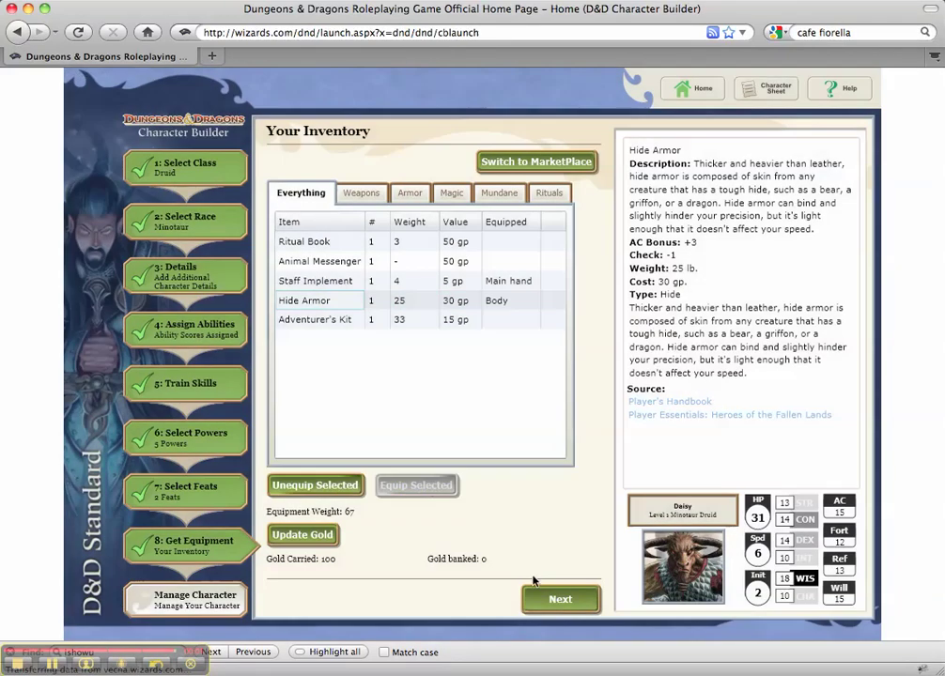
click(562, 602)
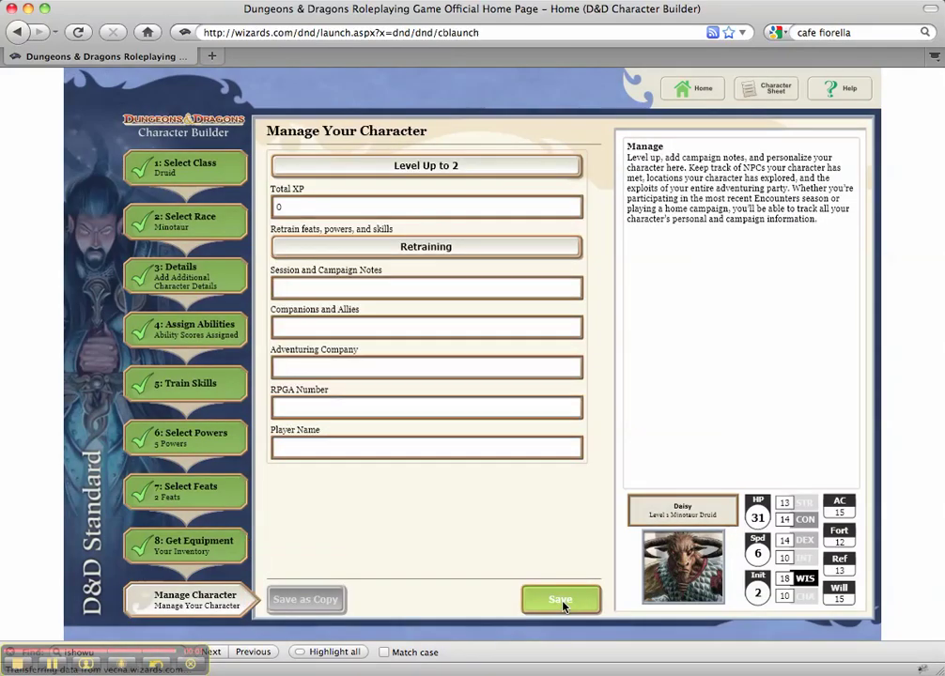